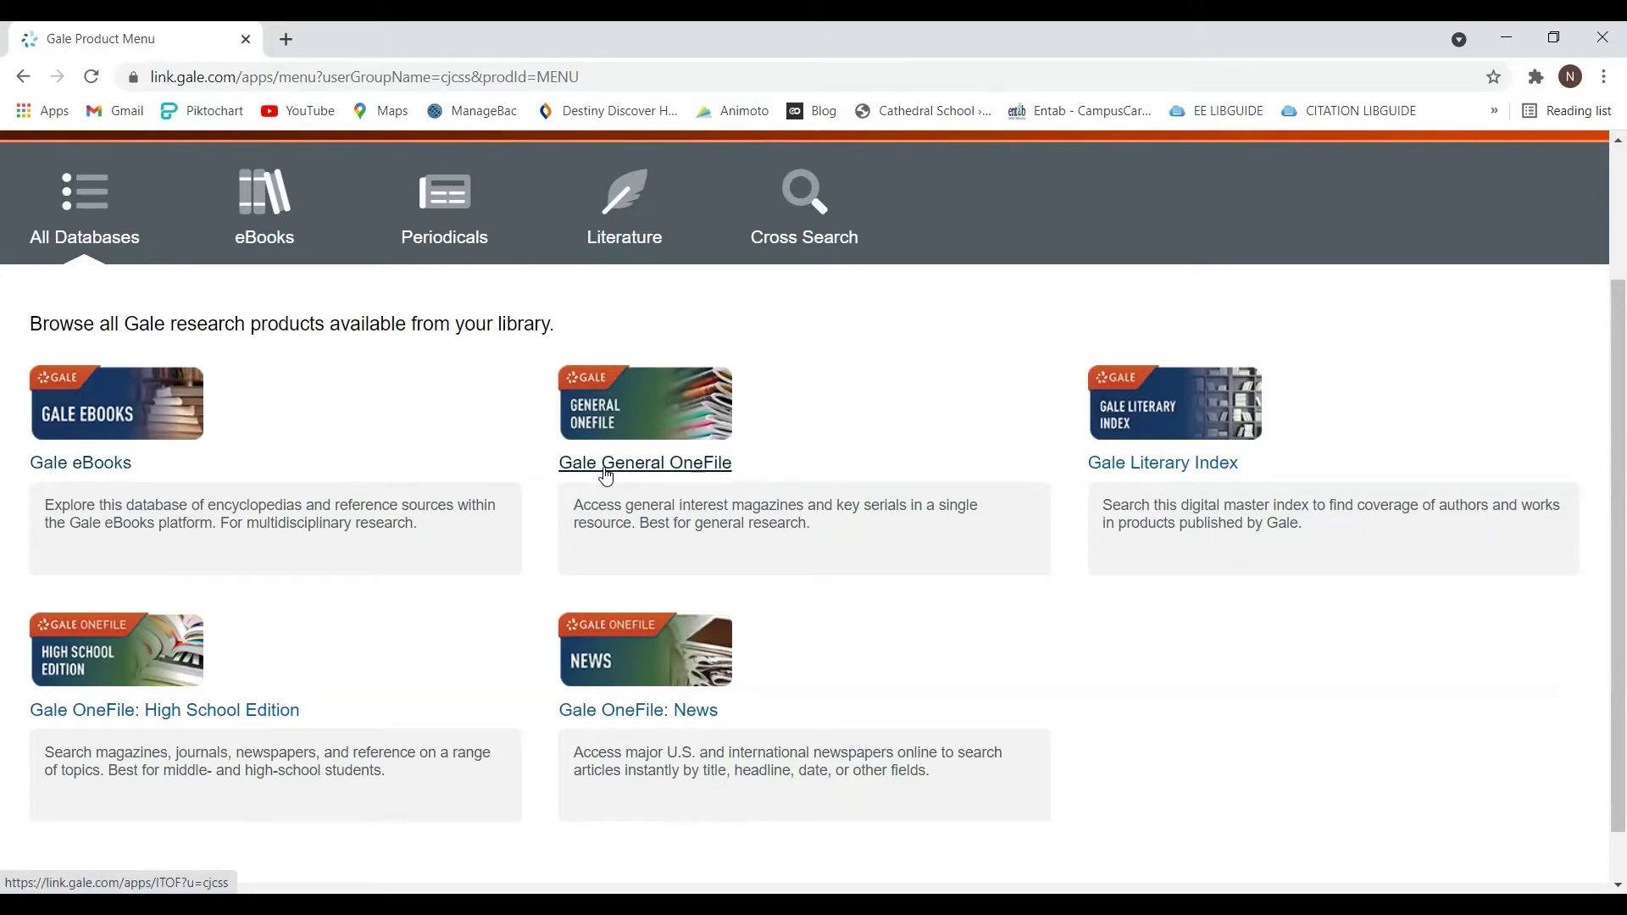
Open the Gale General OneFile basic search page in a new browser tab.
{"action": "left_click", "coordinate": [605, 464]}
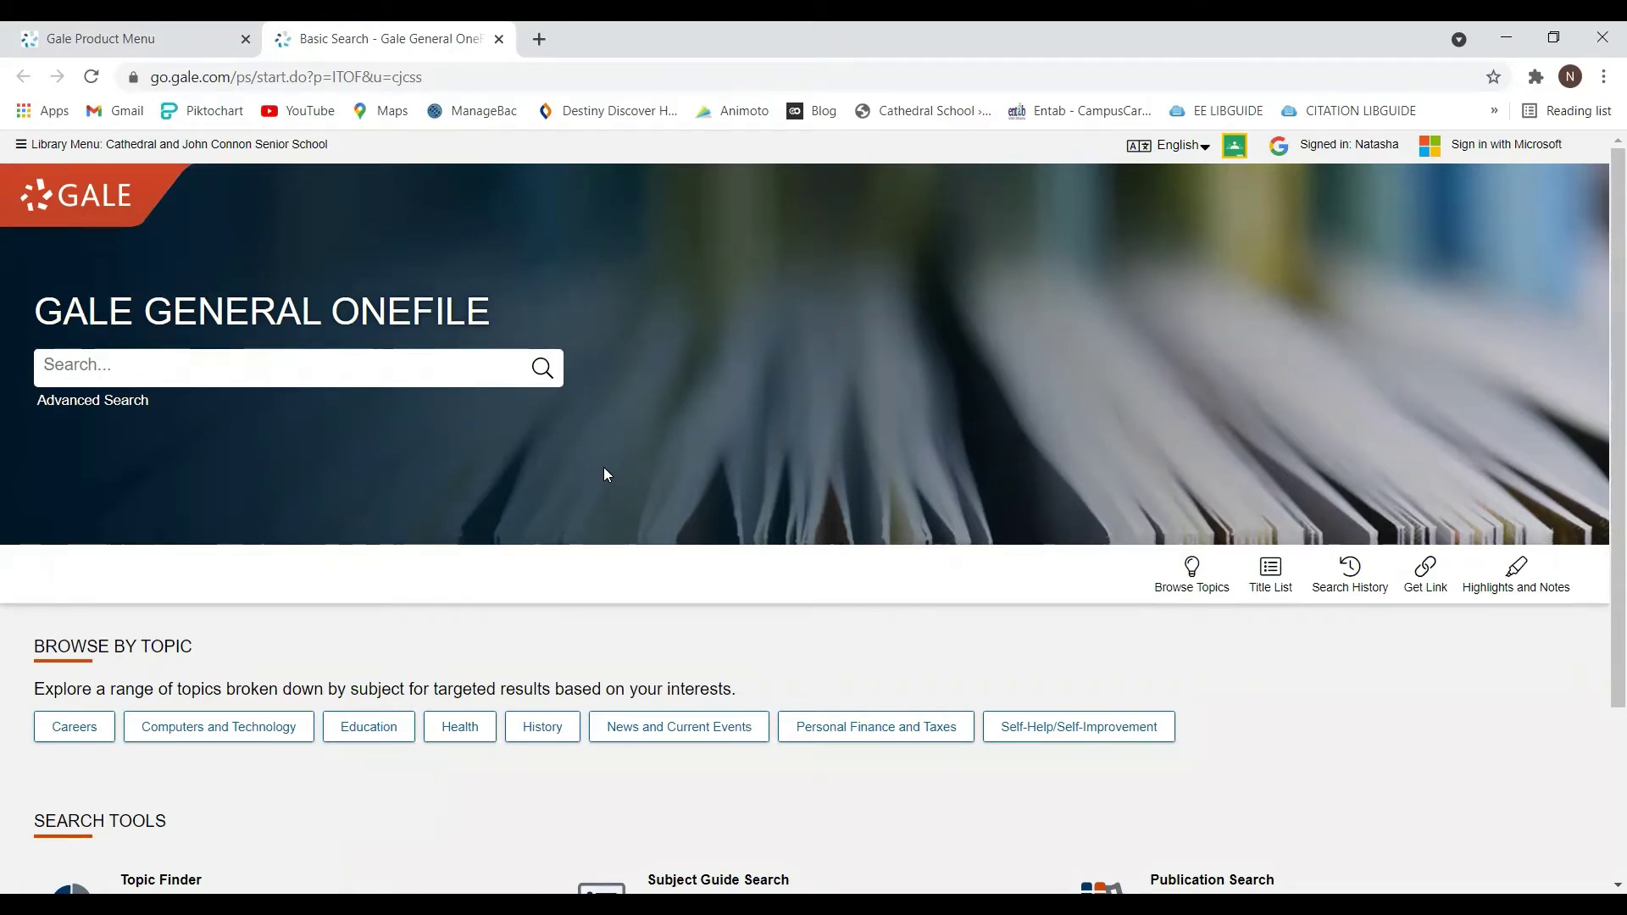
{"action": "scroll", "coordinate": [604, 469], "scroll_direction": "down", "scroll_amount": 1}
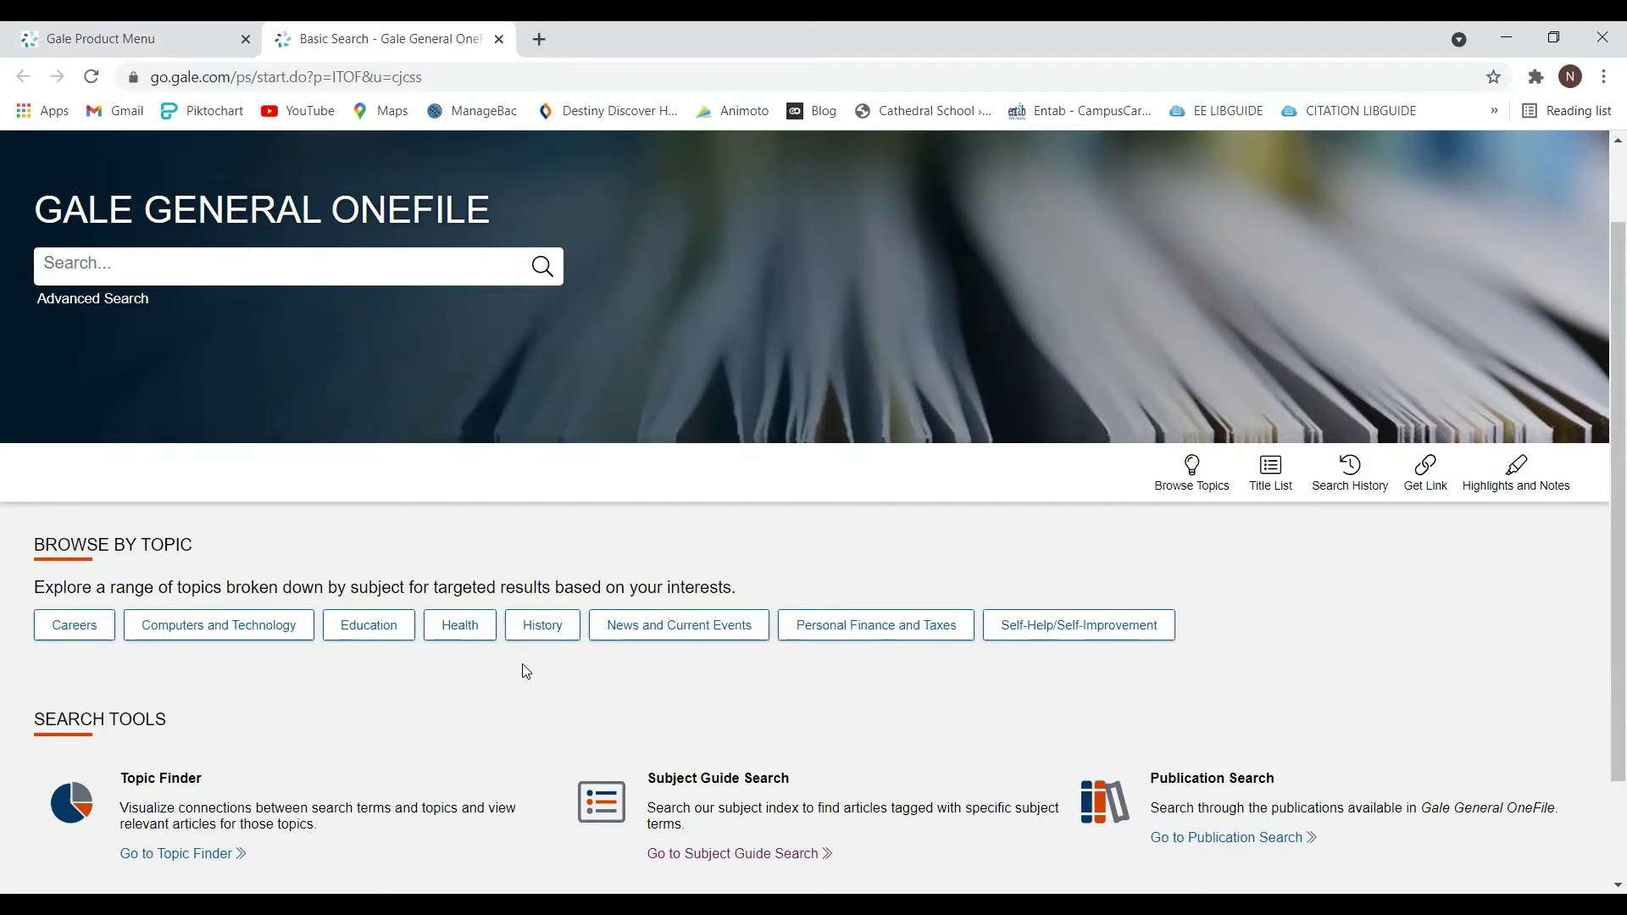
{"action": "scroll", "coordinate": [521, 670], "scroll_direction": "down", "scroll_amount": 2}
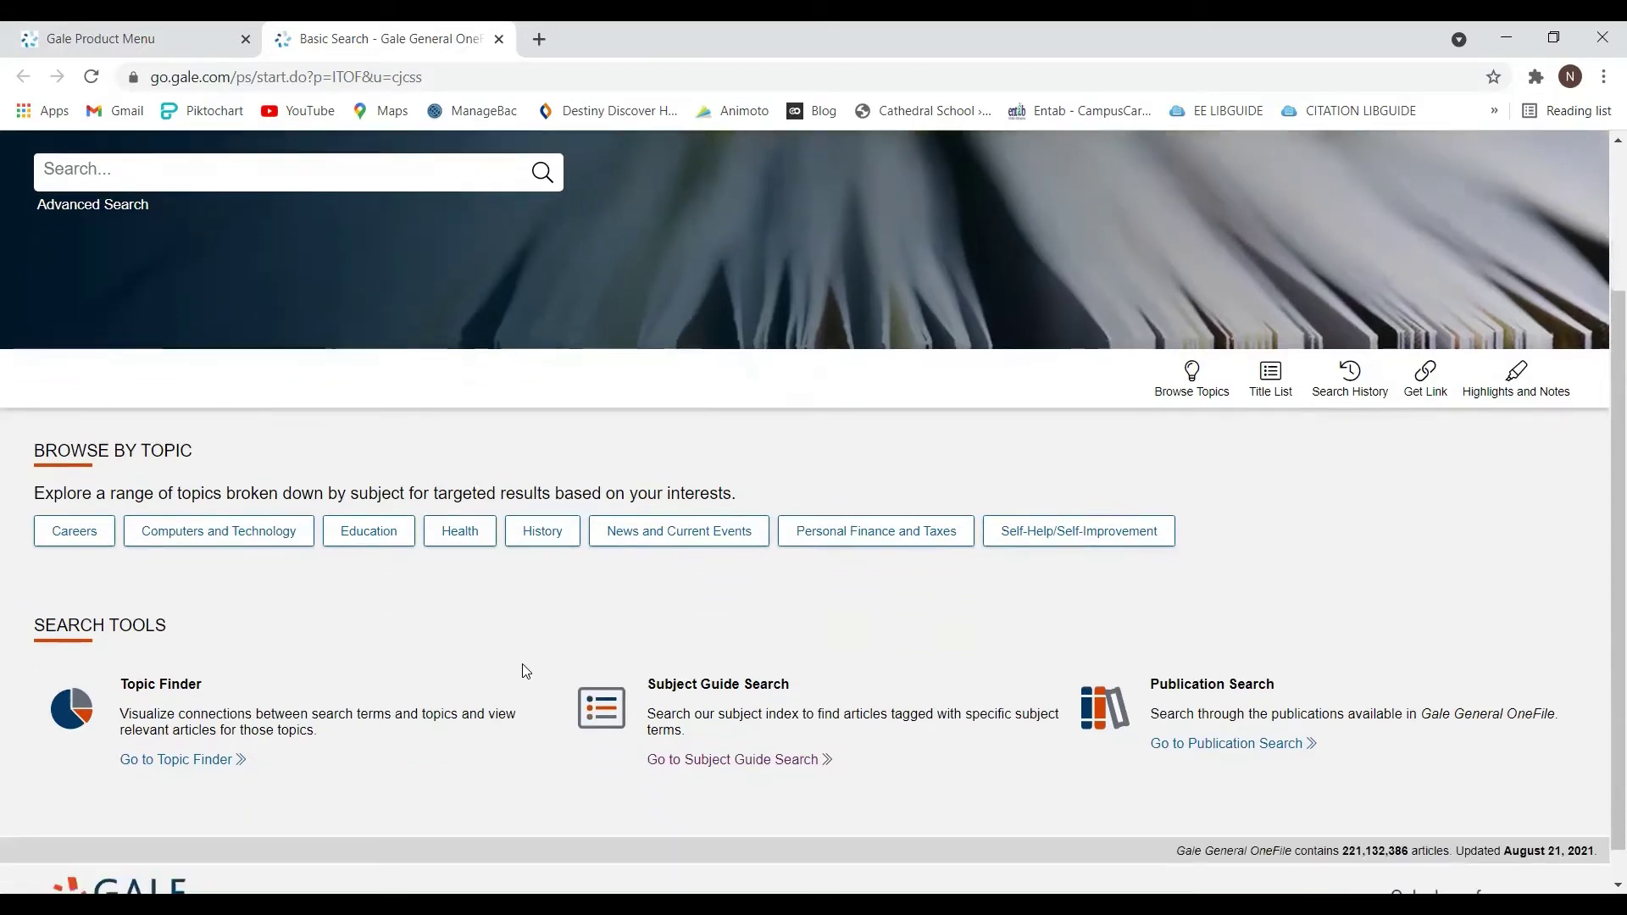
Search Topic Finder for 'american civil war'.
{"action": "left_click", "coordinate": [178, 763]}
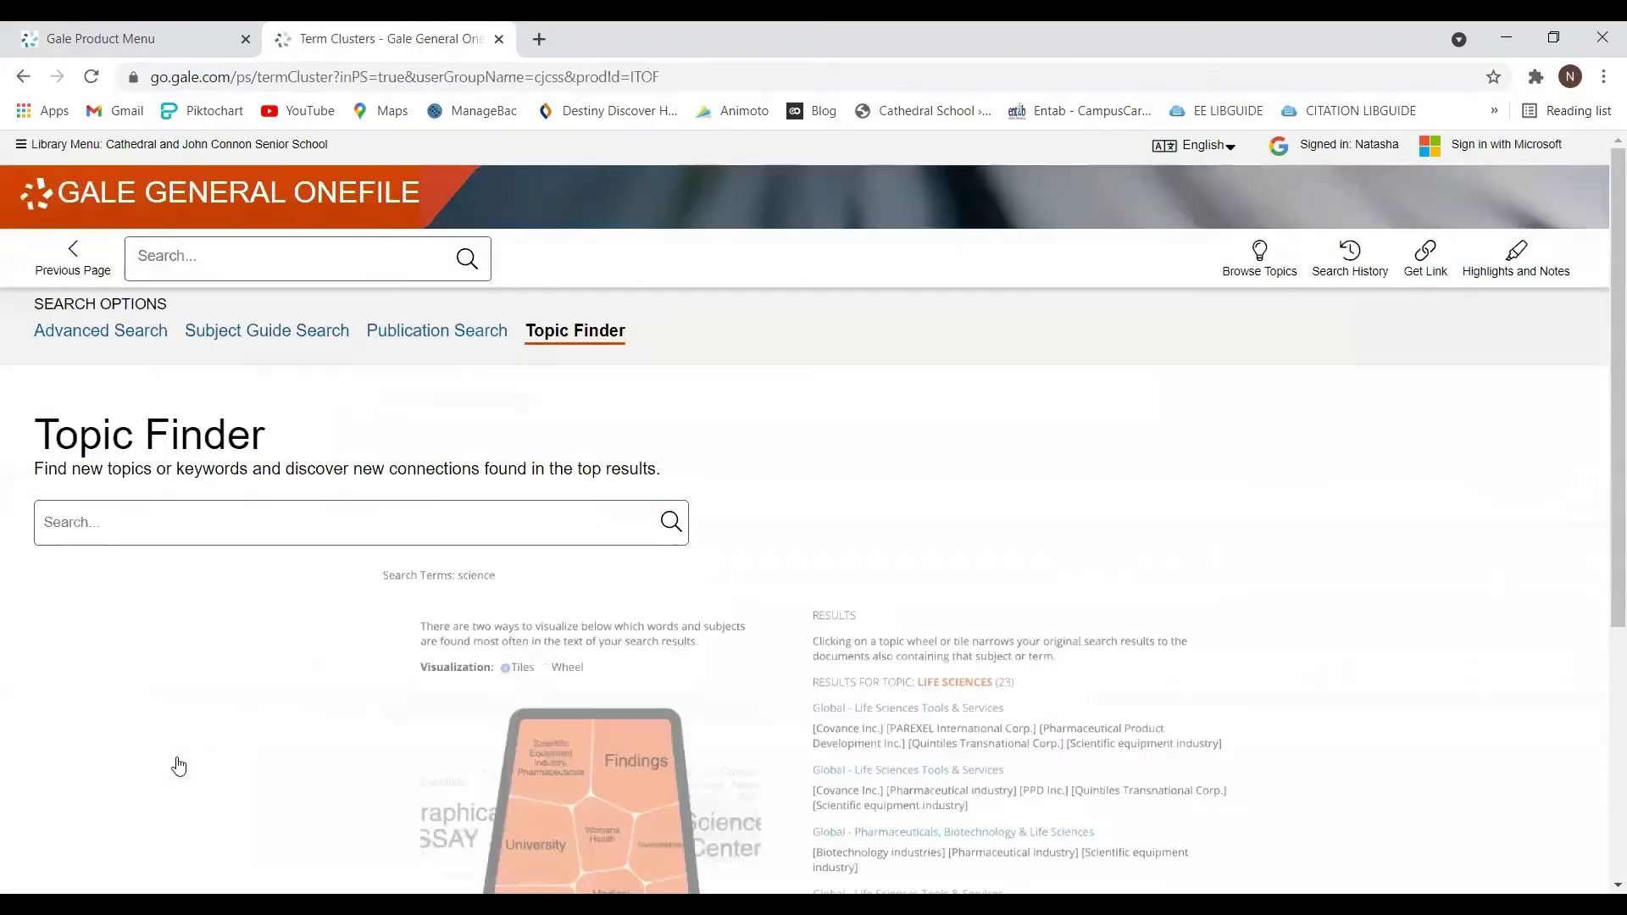
{"action": "left_click", "coordinate": [174, 535]}
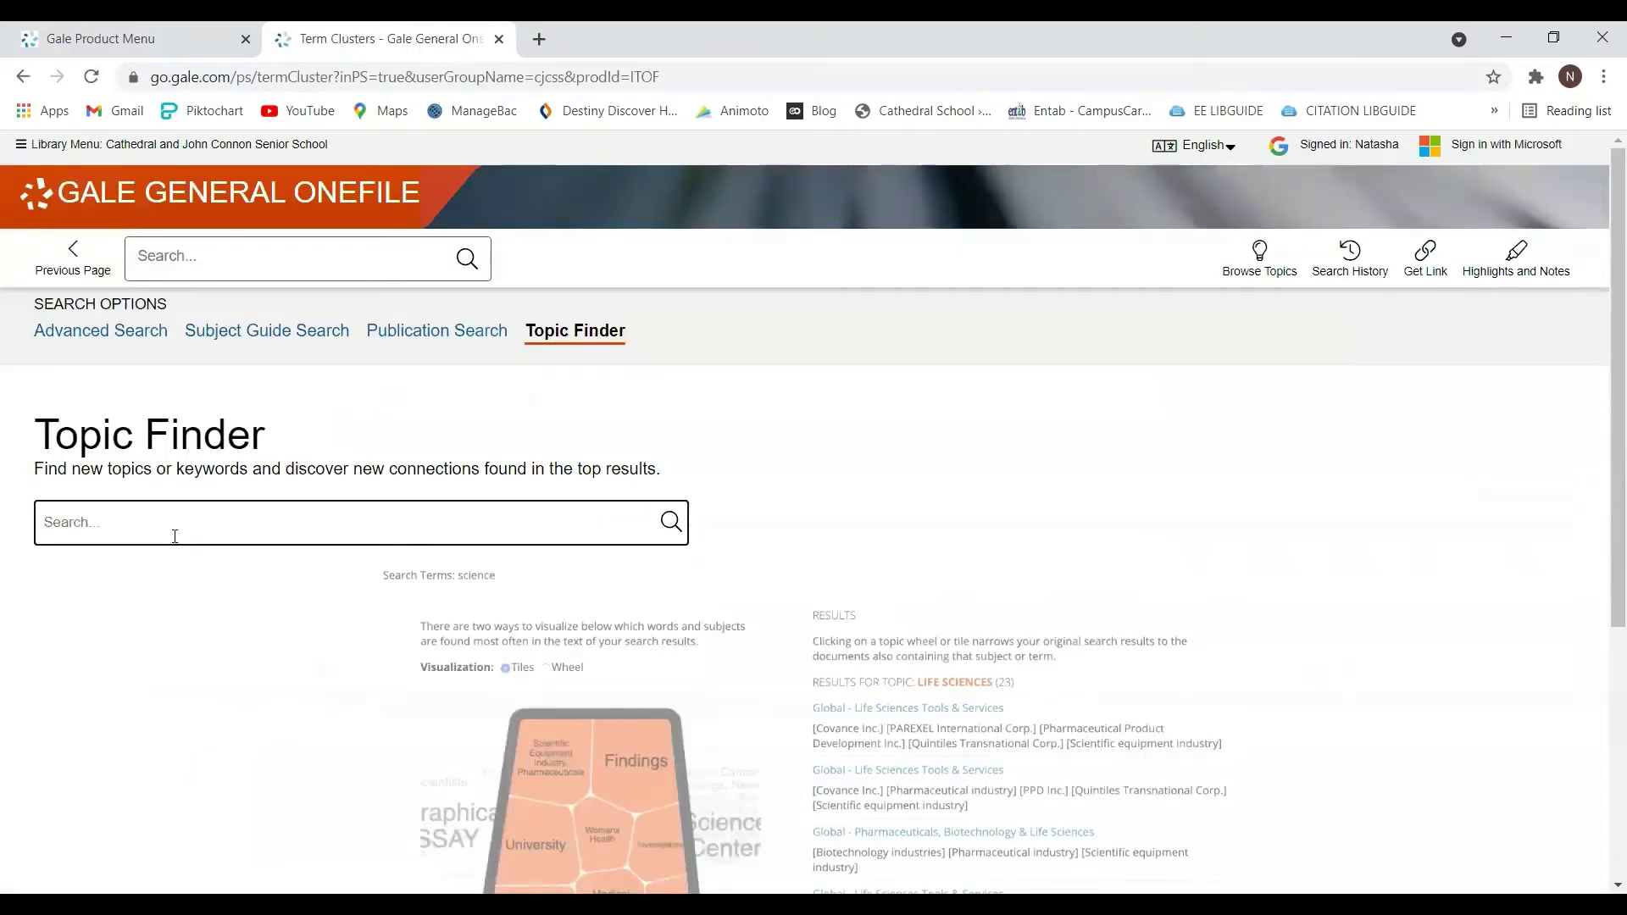
{"action": "type", "text": "americ"}
{"action": "type", "text": "an civil"}
{"action": "type", "text": " war"}
{"action": "key", "text": "Return"}
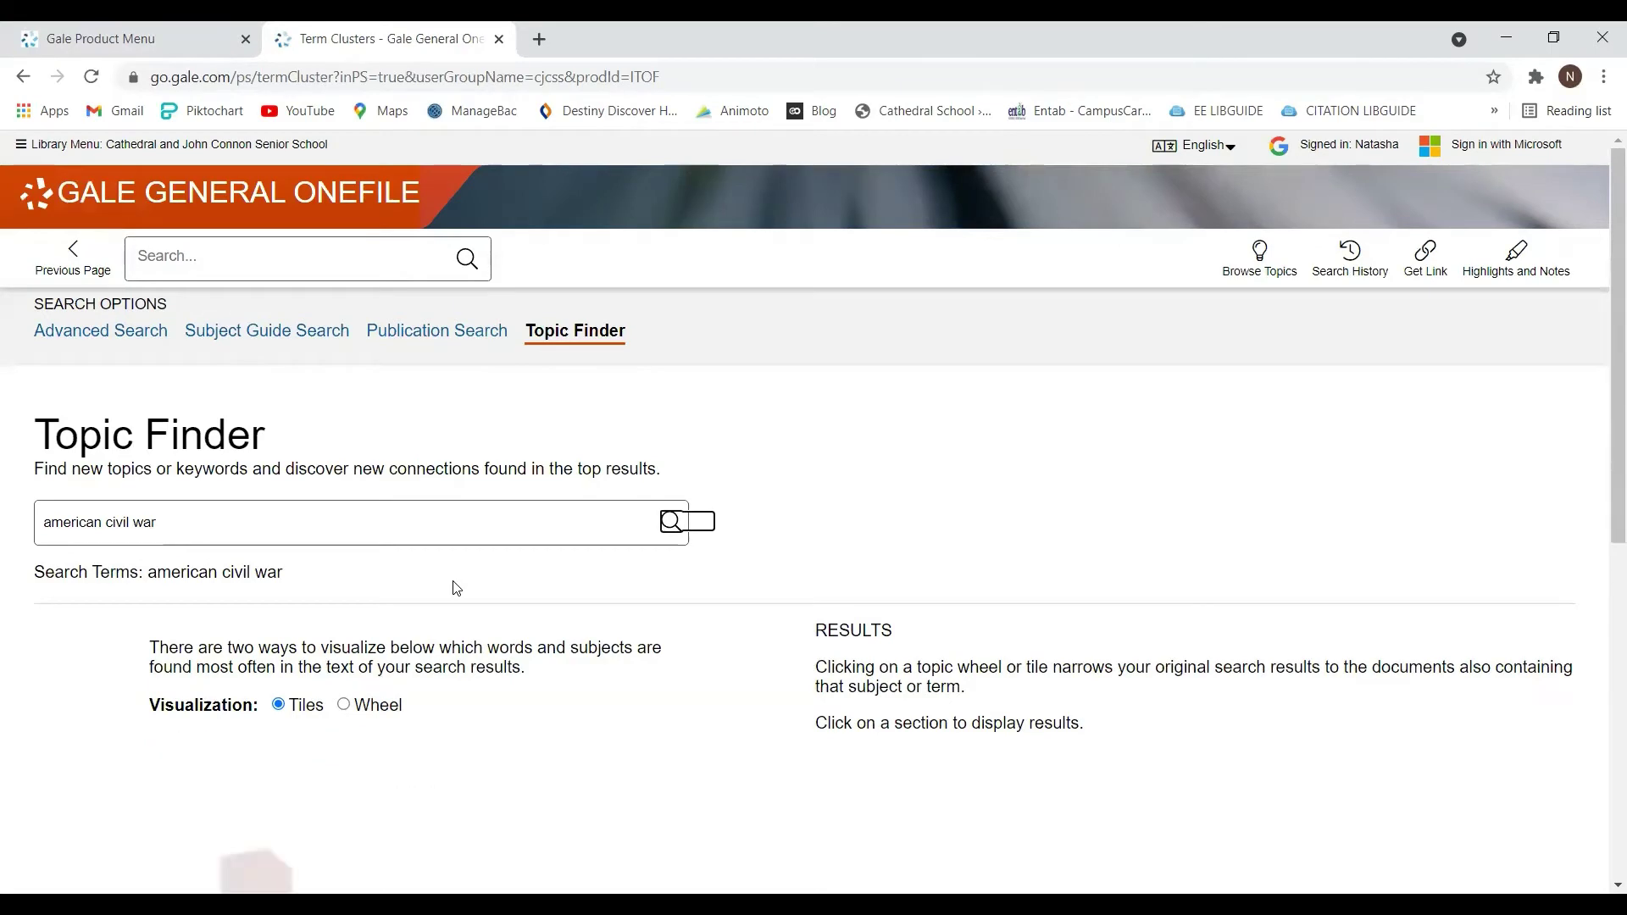
{"action": "scroll", "coordinate": [872, 566], "scroll_direction": "down", "scroll_amount": 2}
{"action": "scroll", "coordinate": [872, 569], "scroll_direction": "down", "scroll_amount": 2}
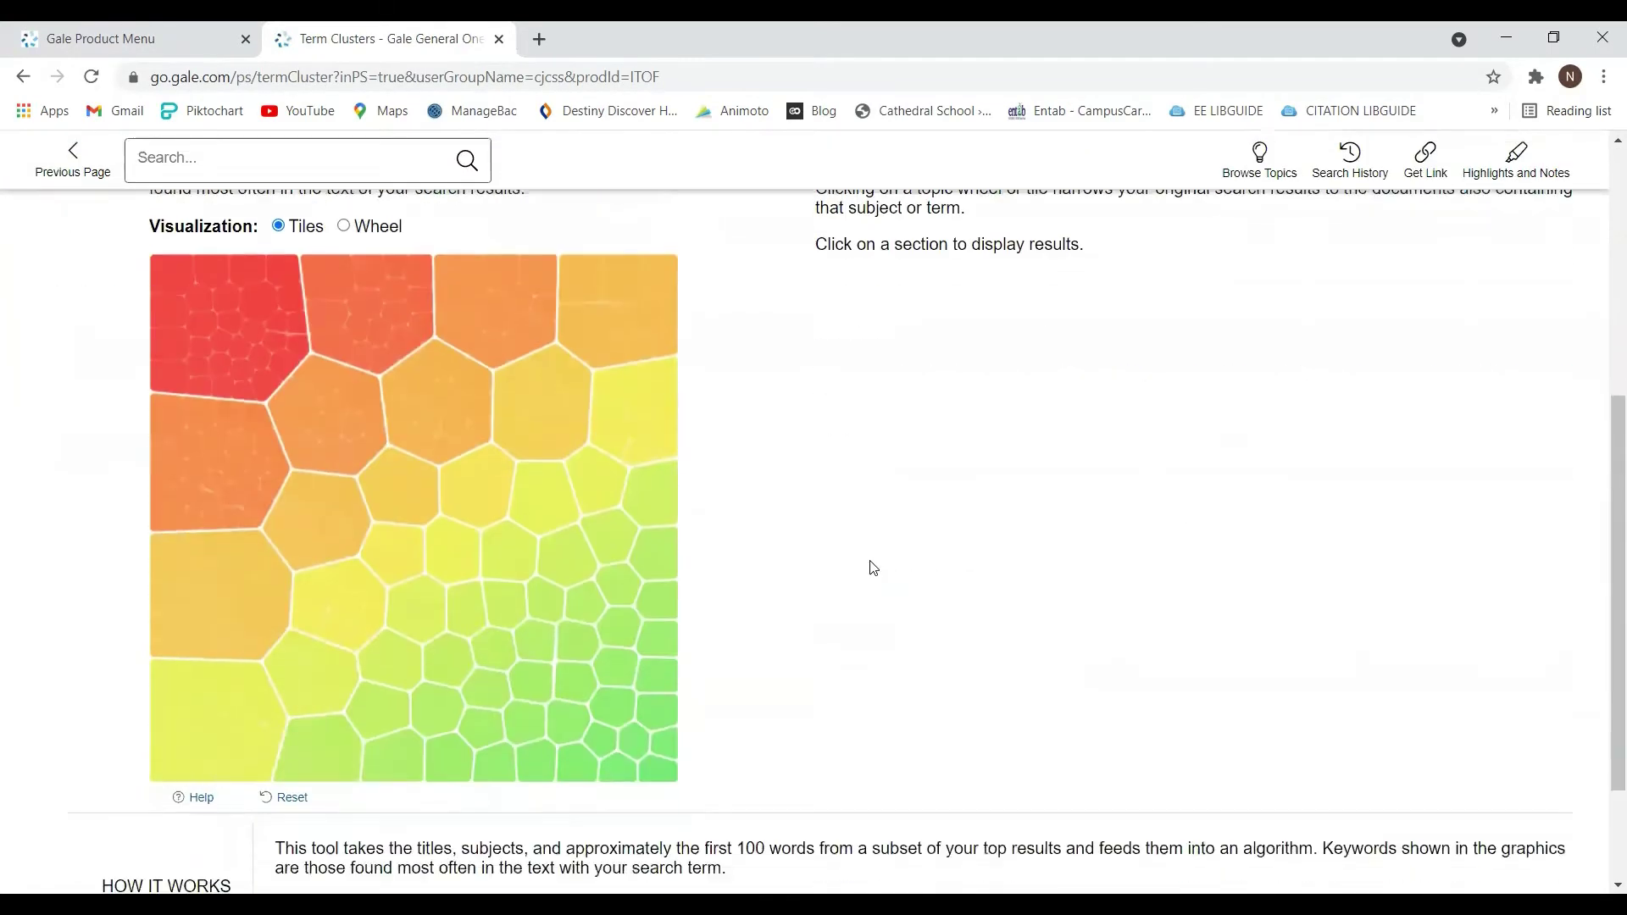
Zoom the topic map and narrow results from Confederate to the Union topic.
{"action": "left_click", "coordinate": [503, 425]}
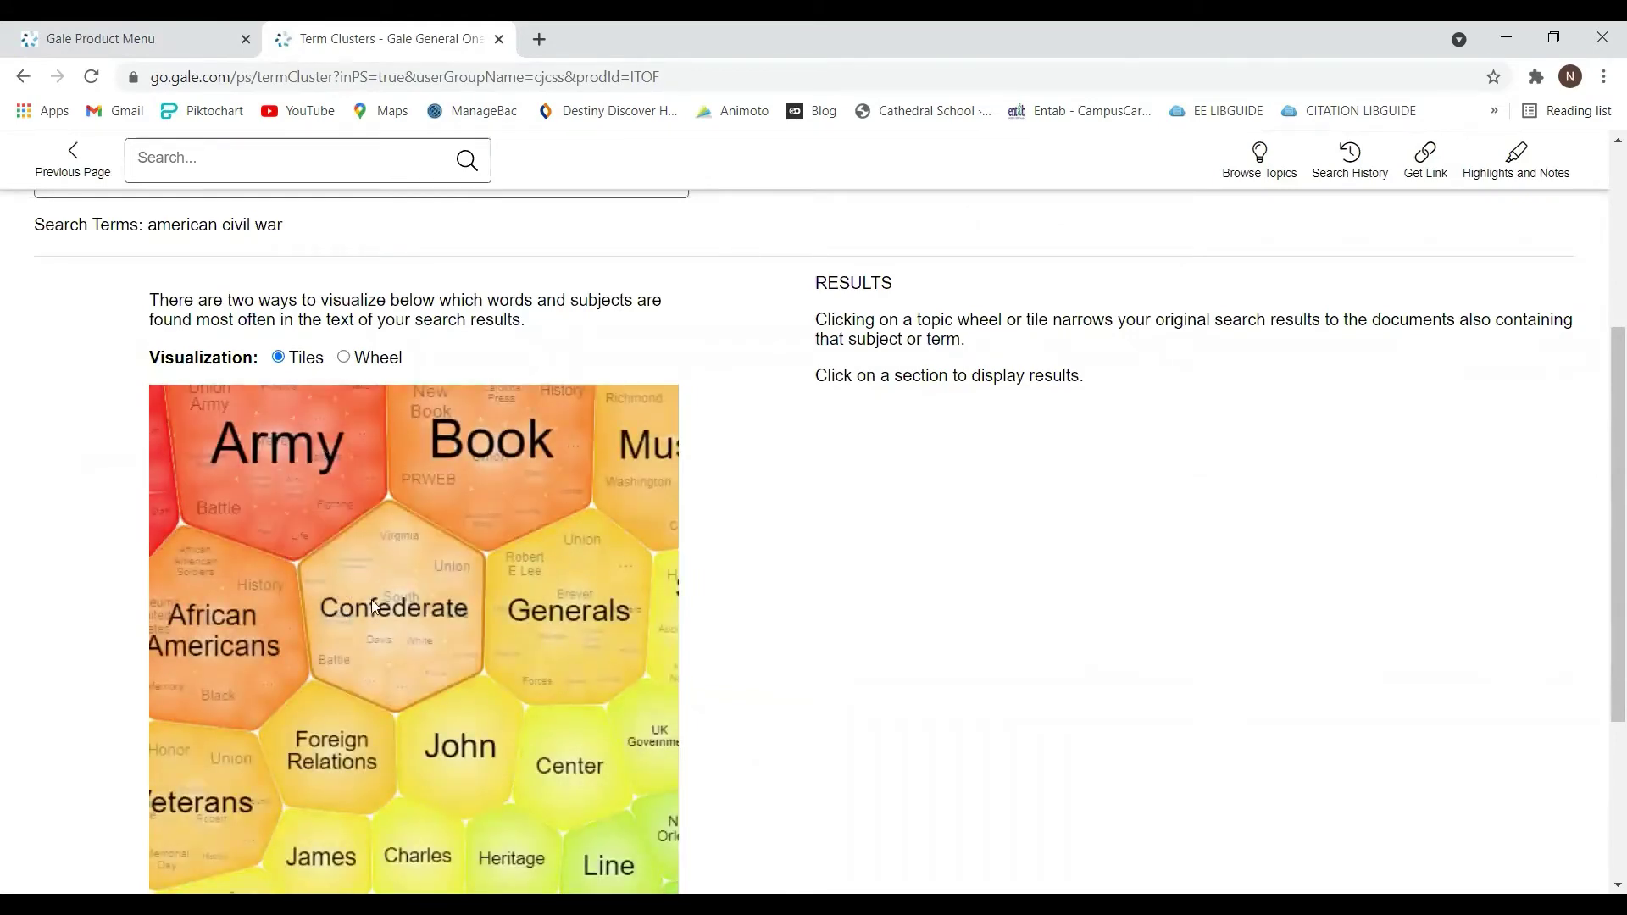
{"action": "left_click", "coordinate": [403, 617]}
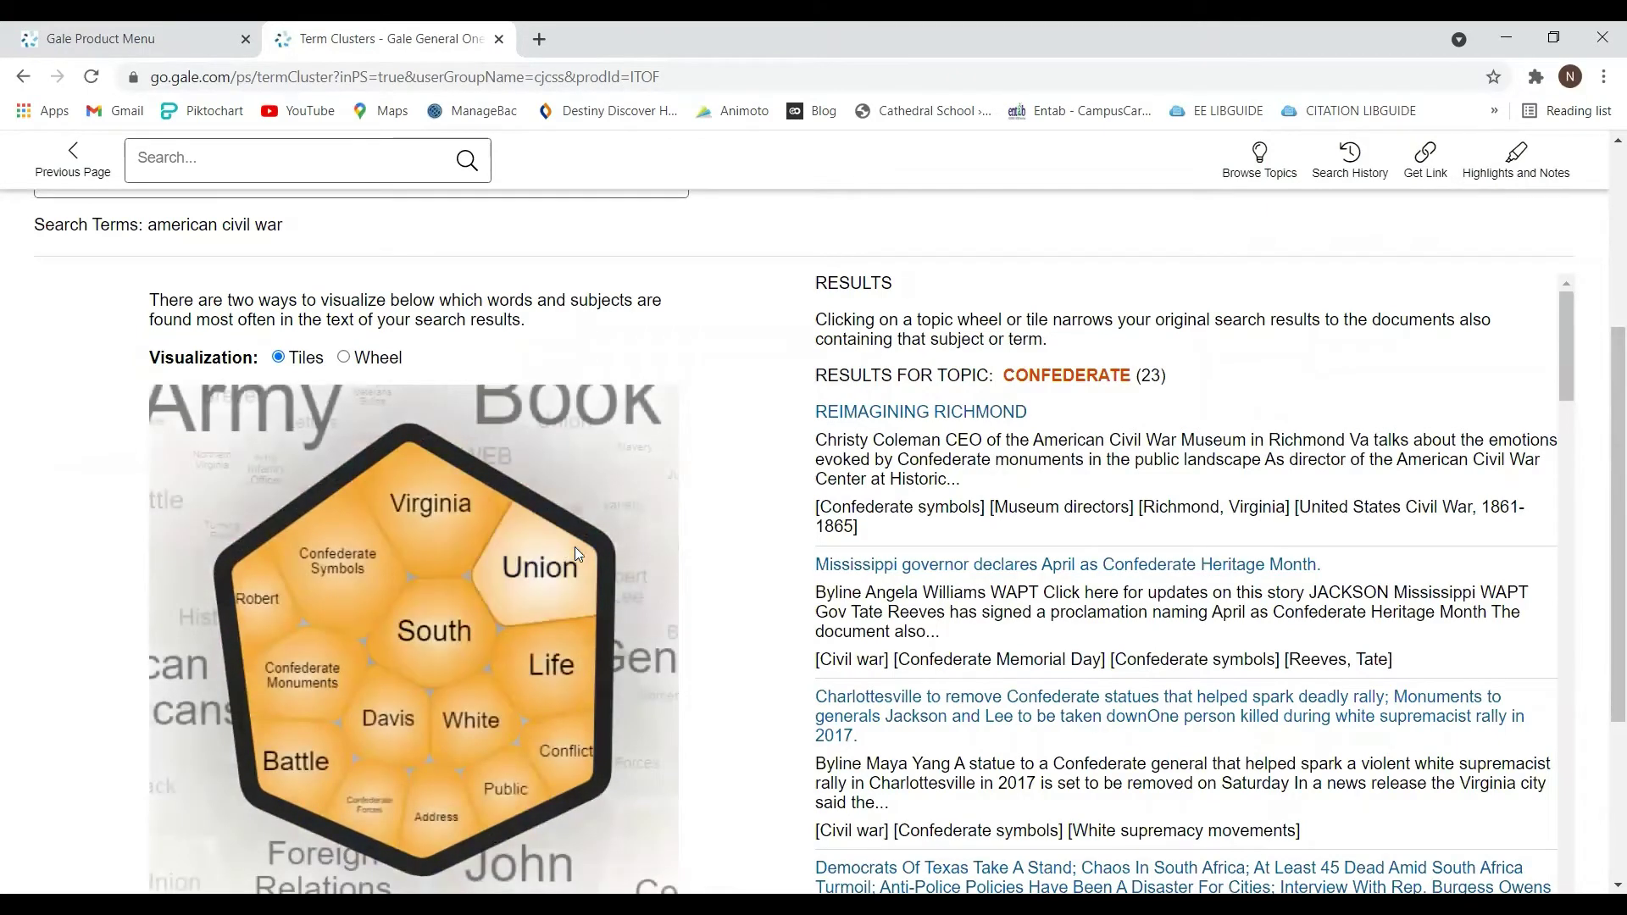
{"action": "left_click", "coordinate": [560, 577]}
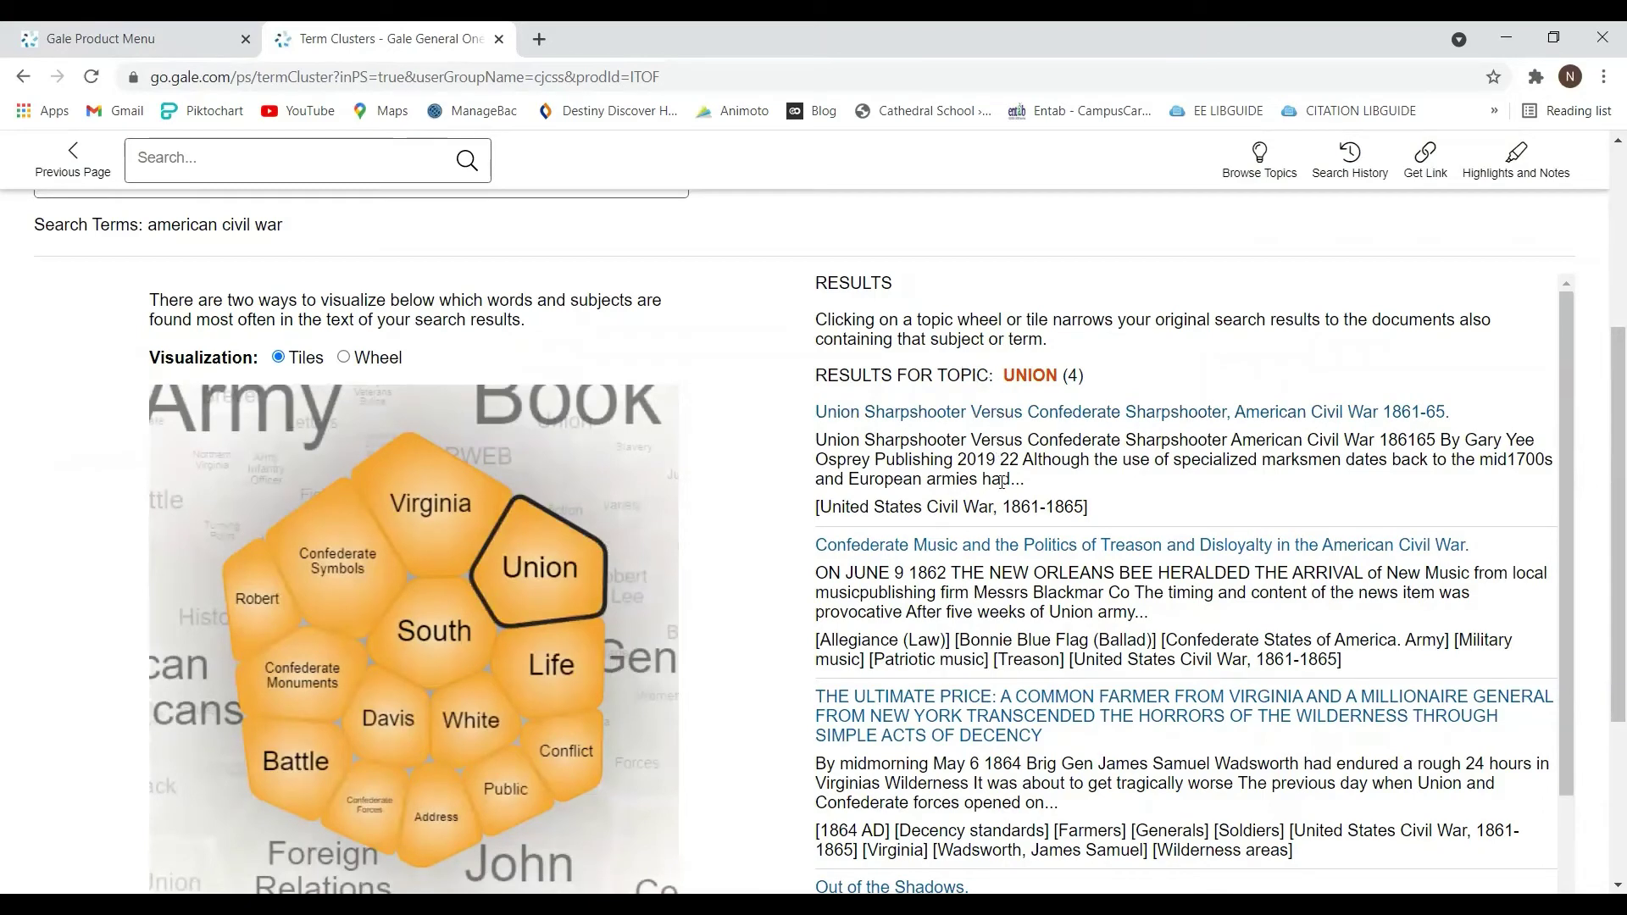
{"action": "scroll", "coordinate": [1021, 628], "scroll_direction": "down", "scroll_amount": 1}
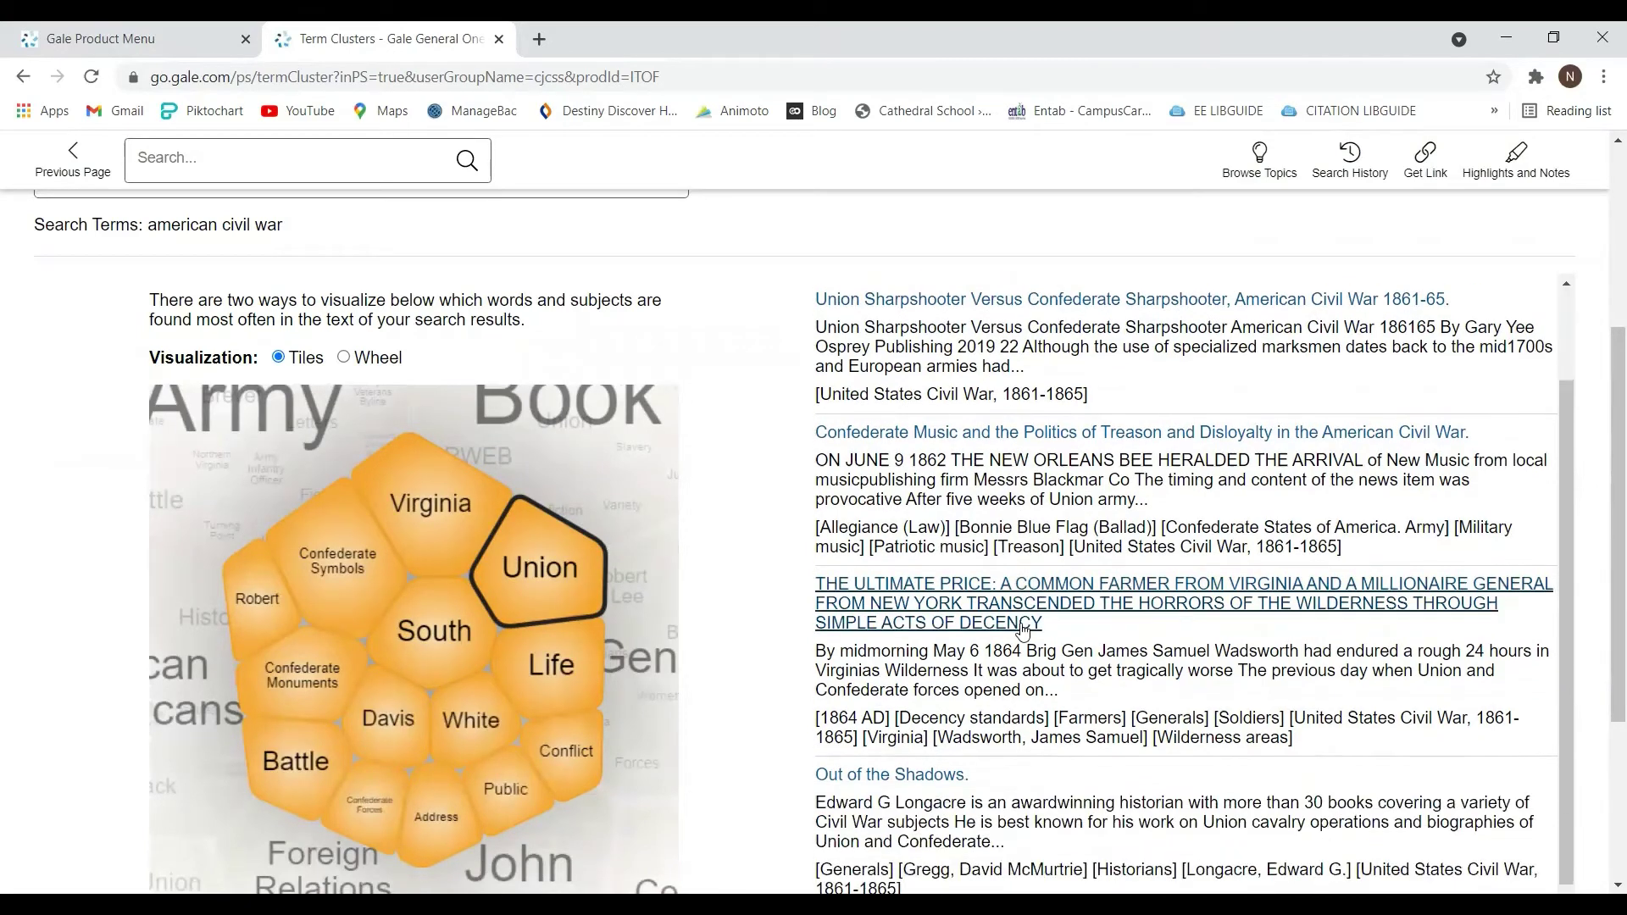
{"action": "scroll", "coordinate": [890, 508], "scroll_direction": "up", "scroll_amount": 1}
{"action": "scroll", "coordinate": [763, 354], "scroll_direction": "up", "scroll_amount": 2}
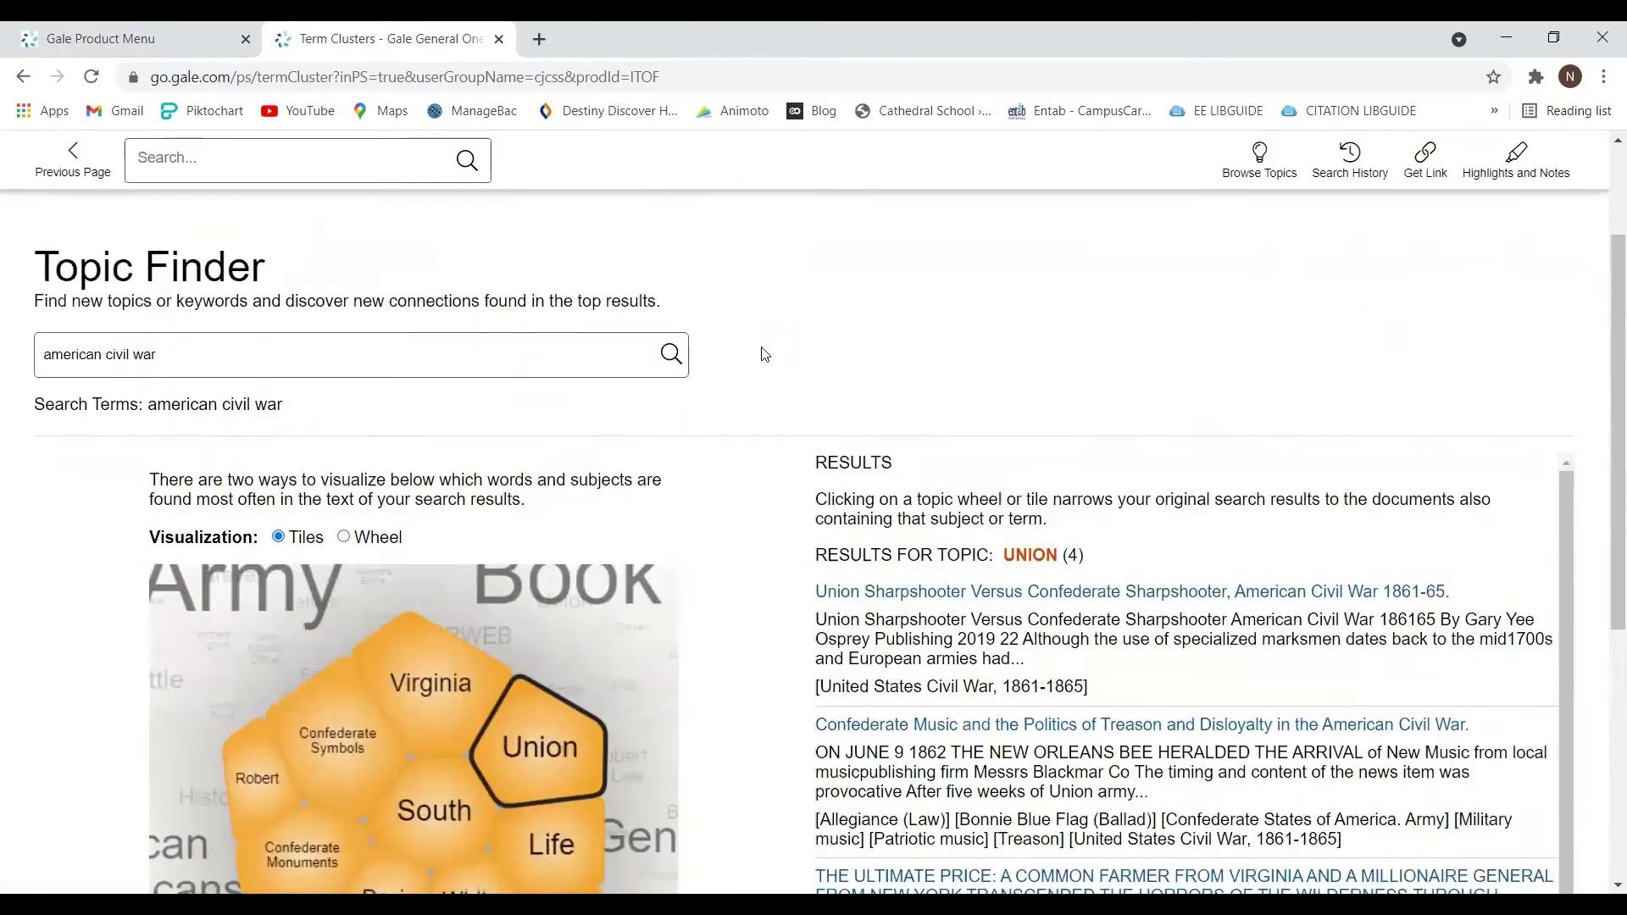
{"action": "scroll", "coordinate": [762, 354], "scroll_direction": "up", "scroll_amount": 1}
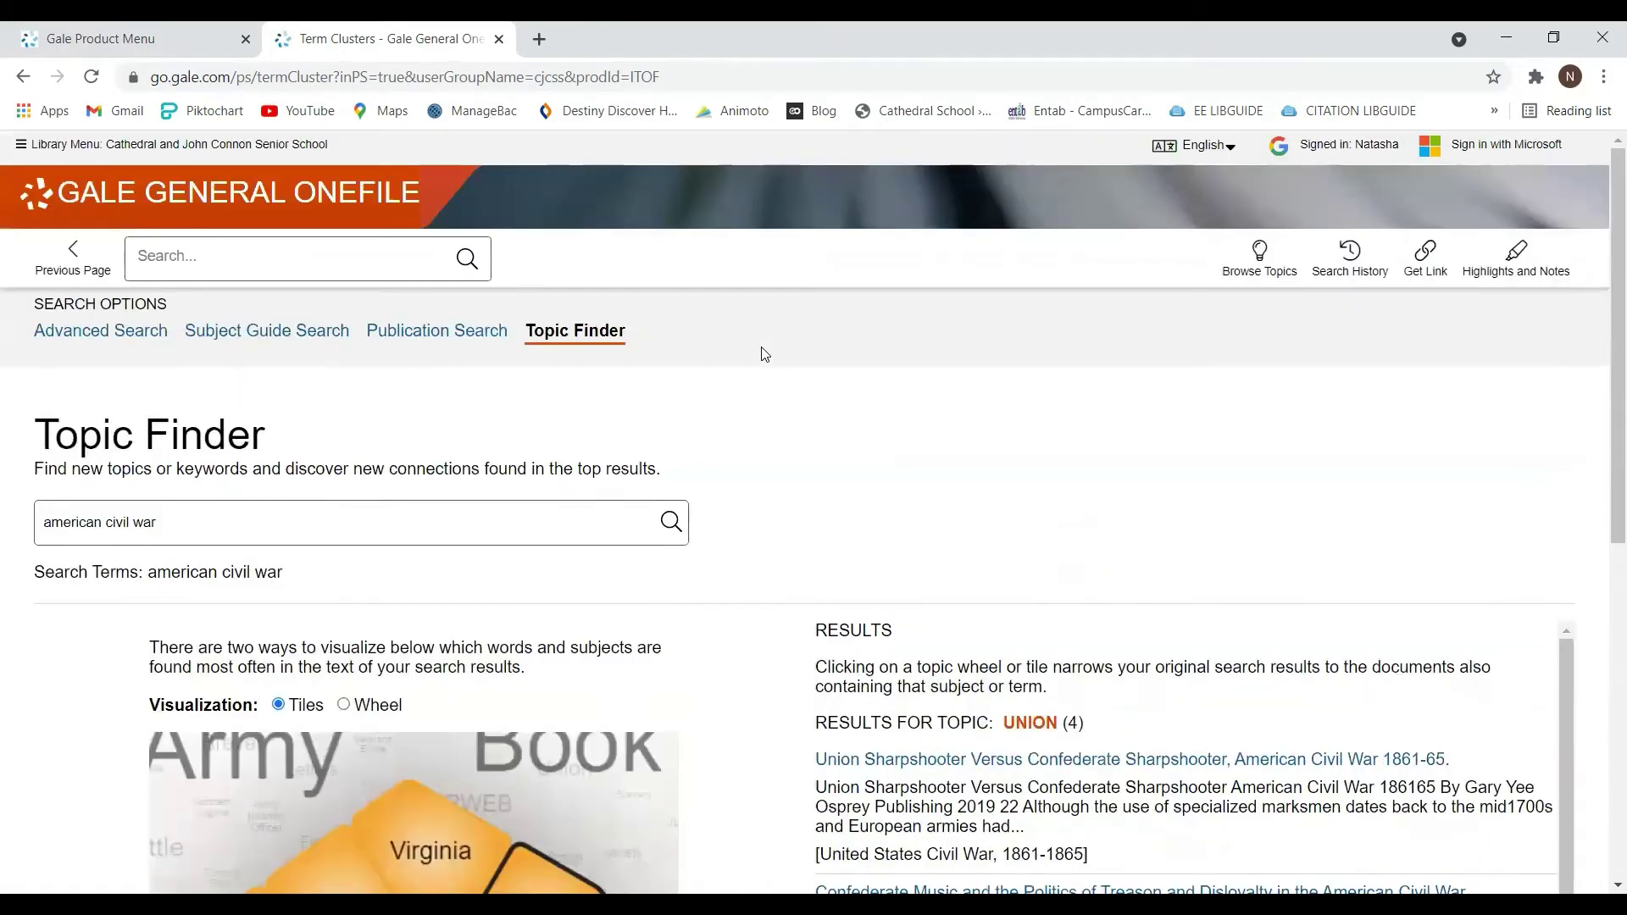
Run a basic search using the suggestion 'American Civil War veterans'.
{"action": "left_click", "coordinate": [213, 260]}
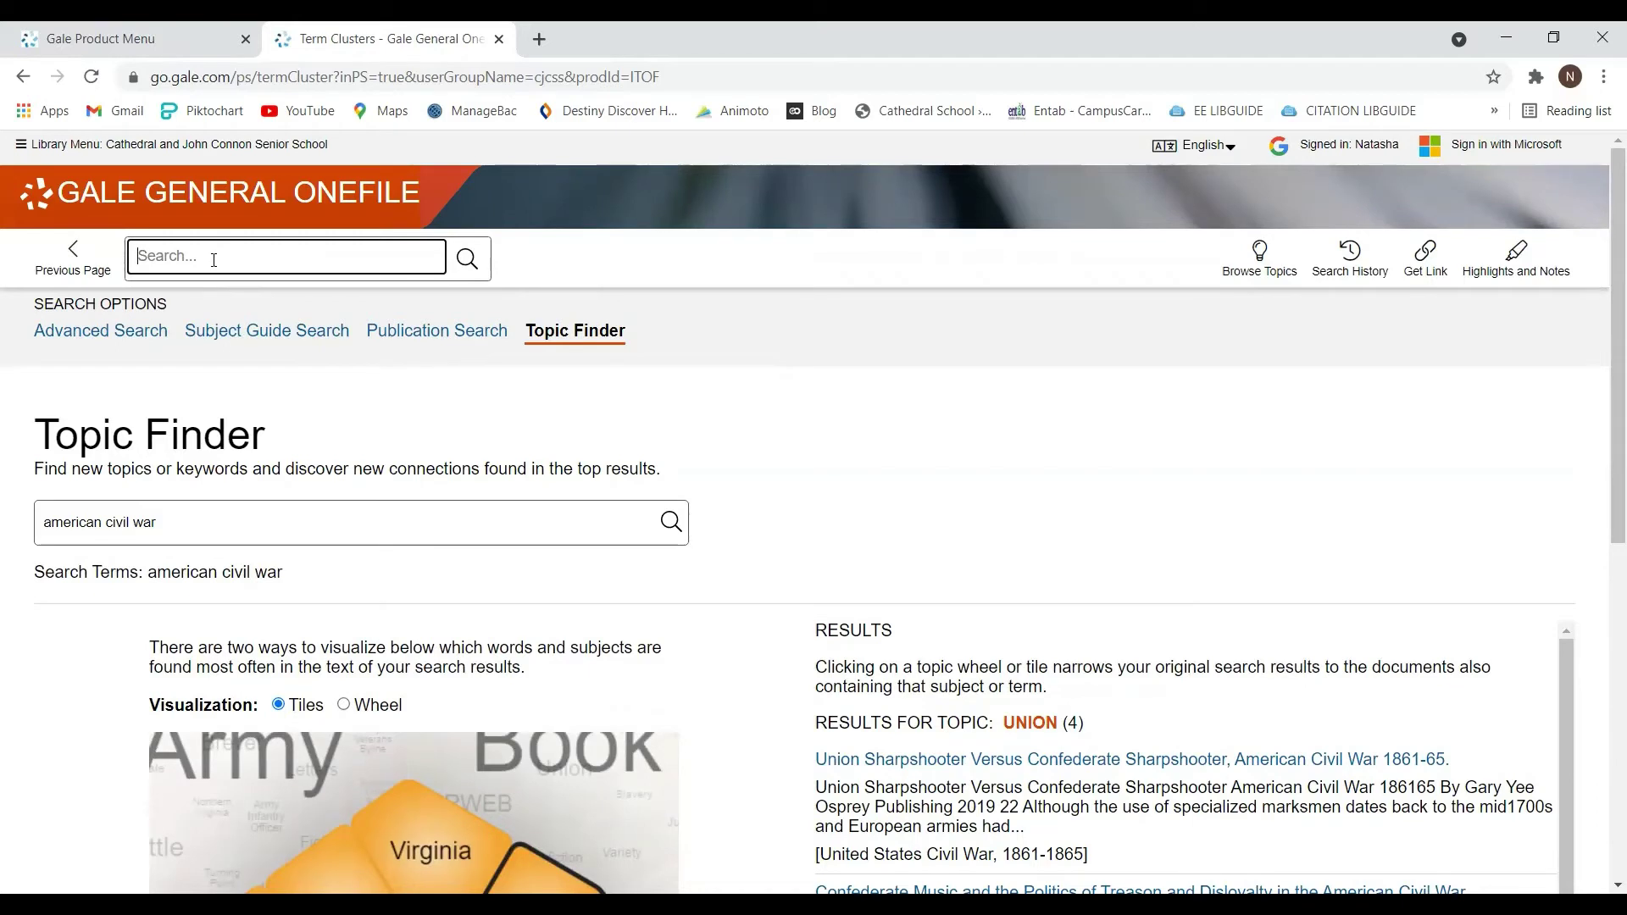
{"action": "type", "text": "a"}
{"action": "type", "text": "merica"}
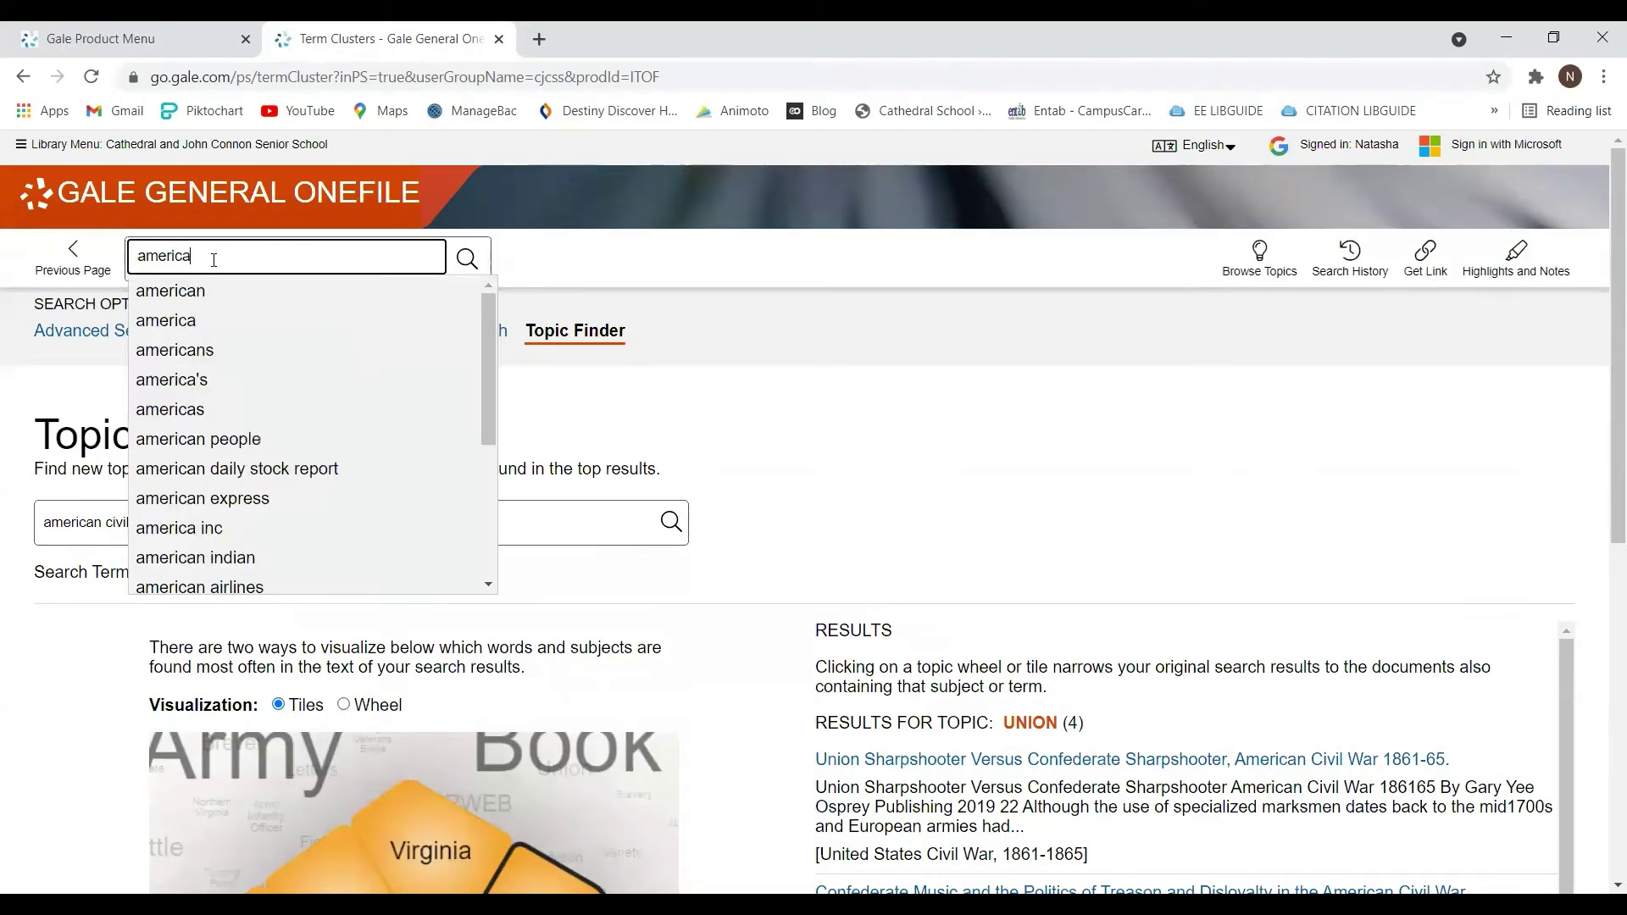
{"action": "type", "text": "n civ"}
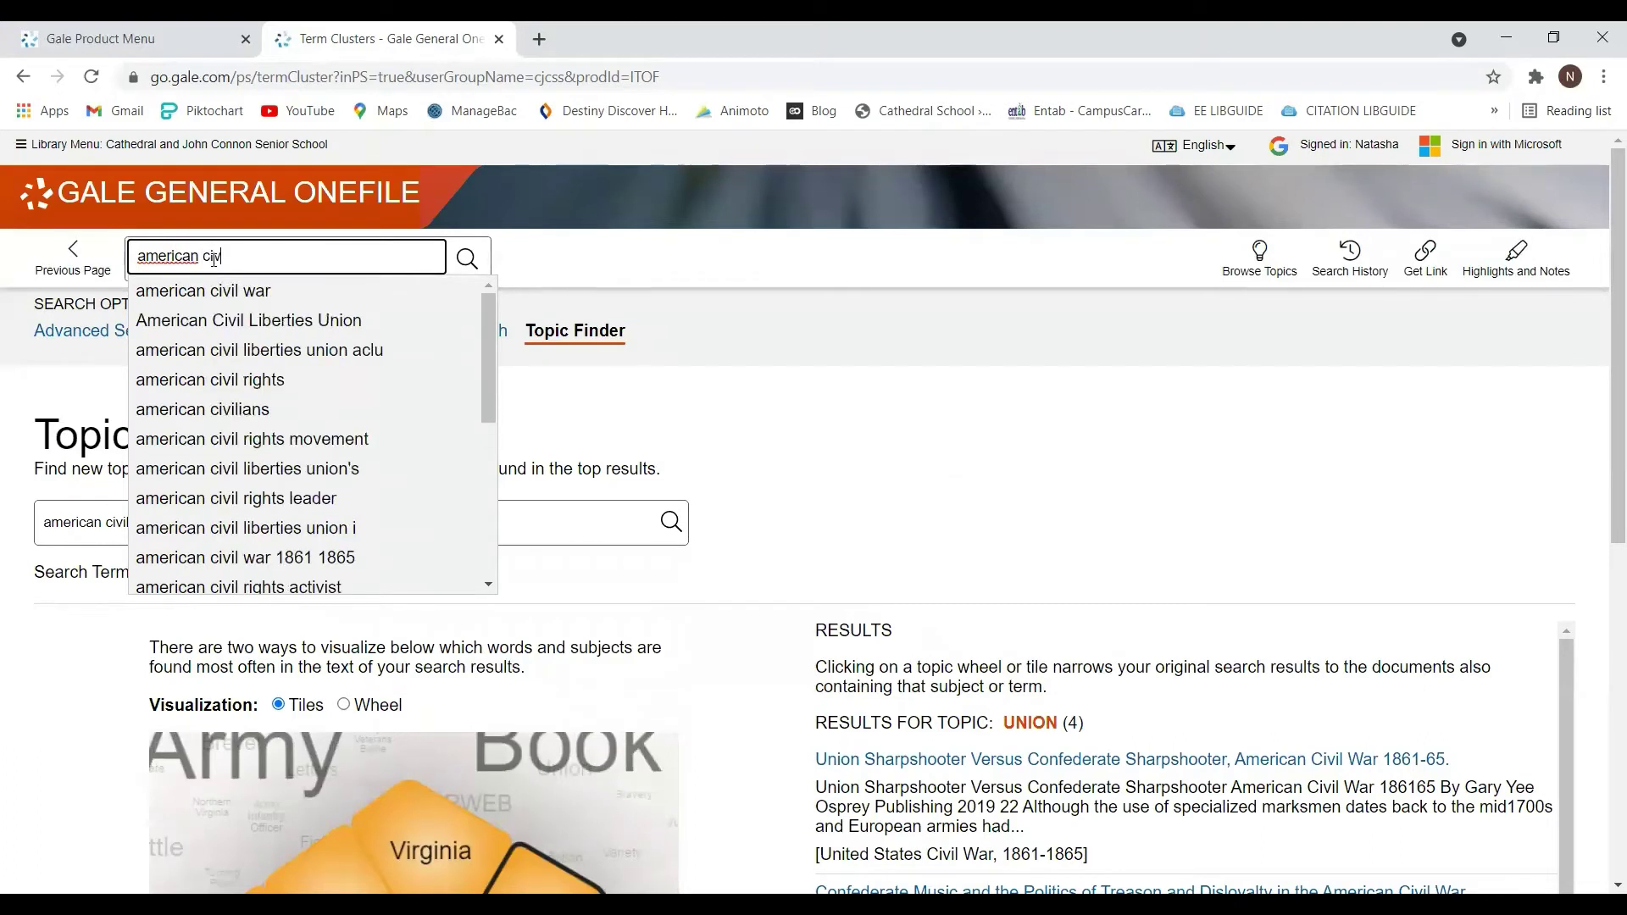
{"action": "type", "text": "il war"}
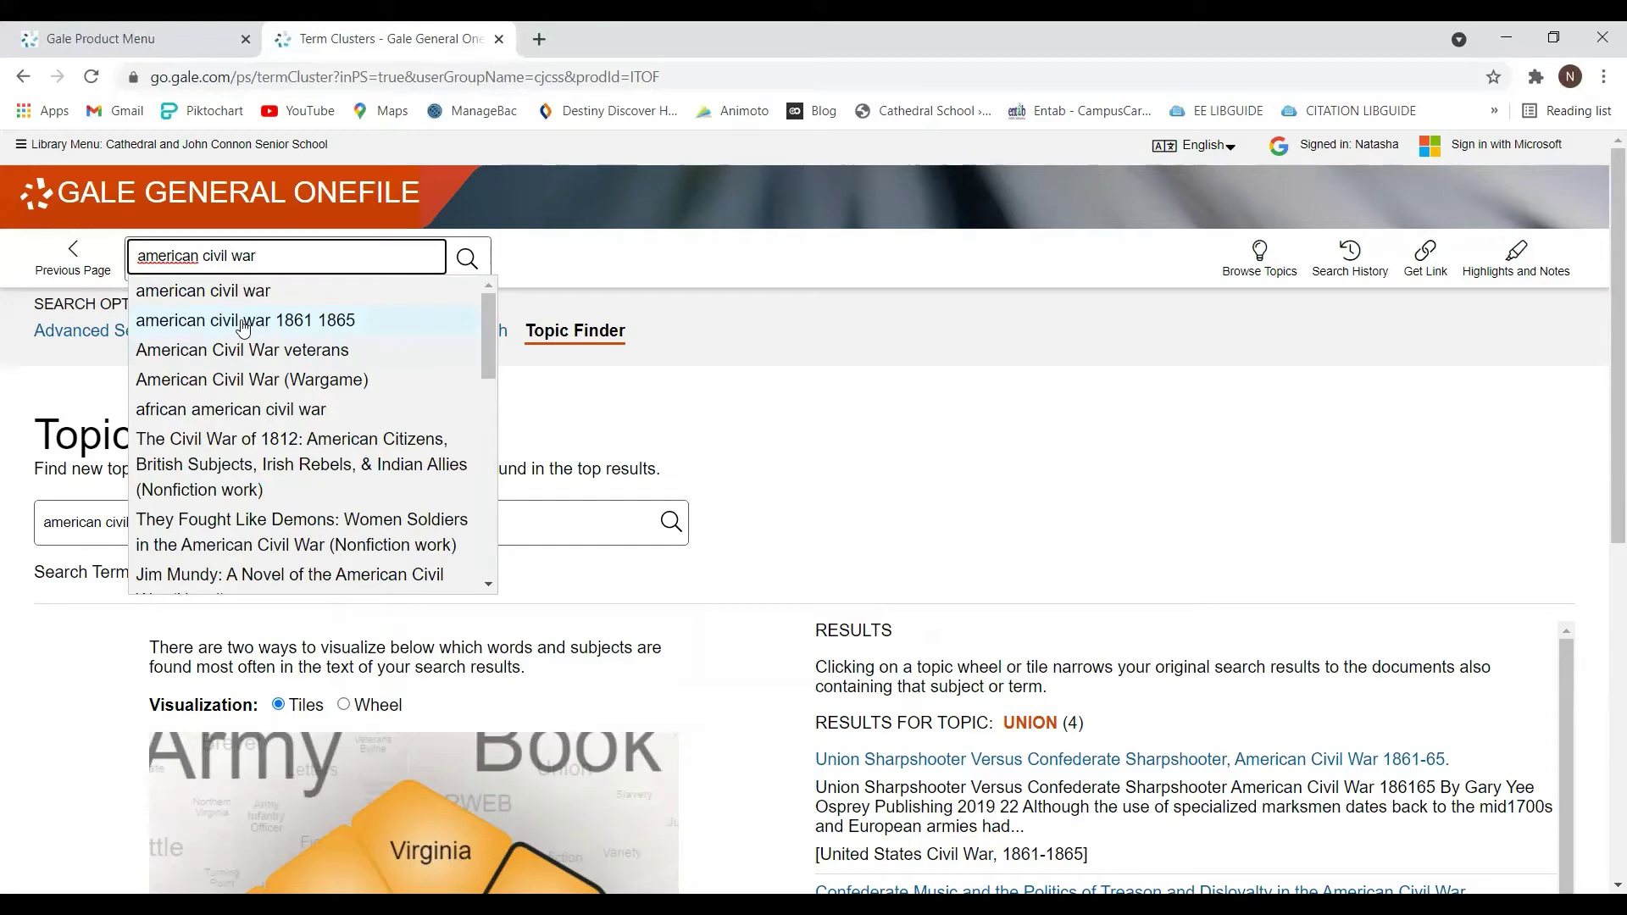
{"action": "left_click", "coordinate": [241, 350]}
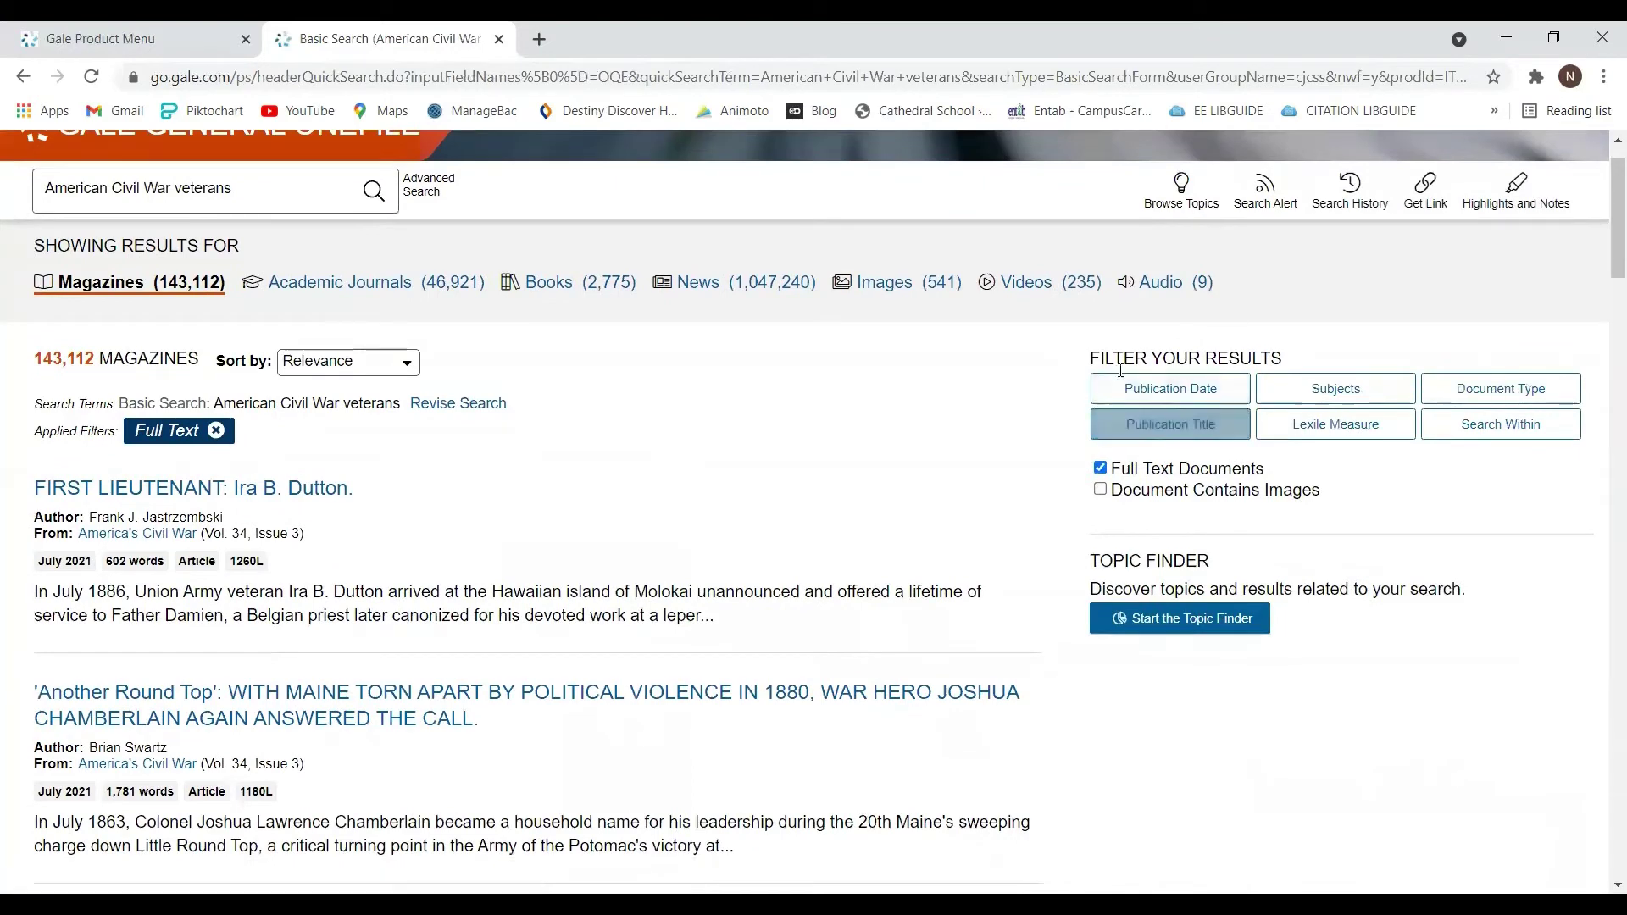
Review the Subject, Document Type and Publication Title filter lists for the magazine results.
{"action": "left_click", "coordinate": [1332, 387]}
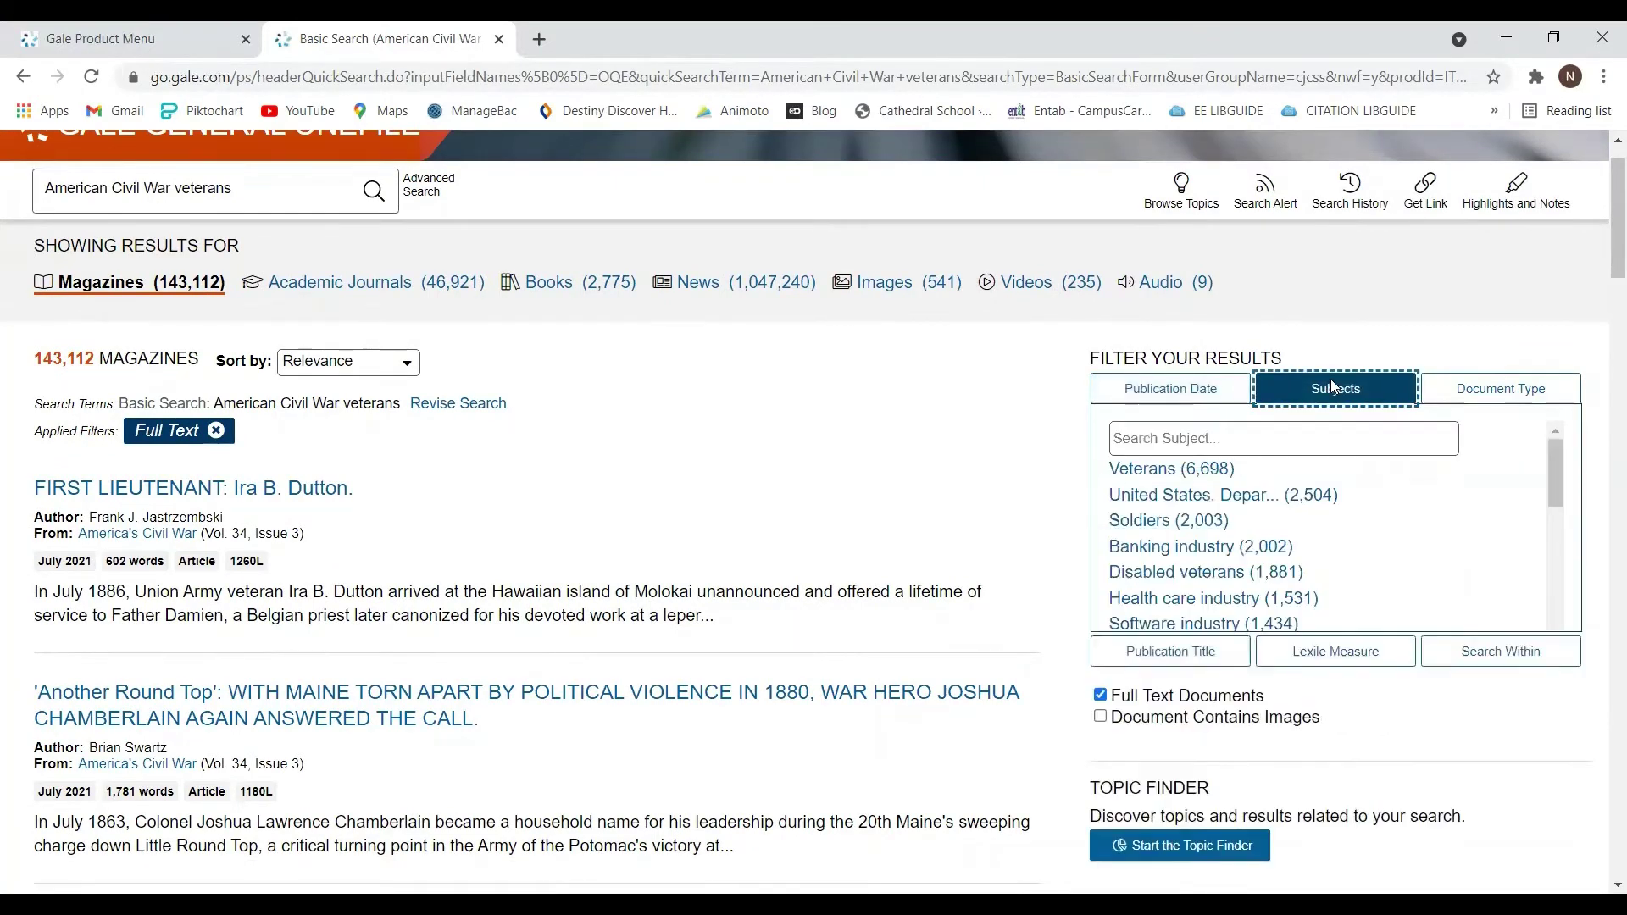
{"action": "left_click", "coordinate": [1475, 387]}
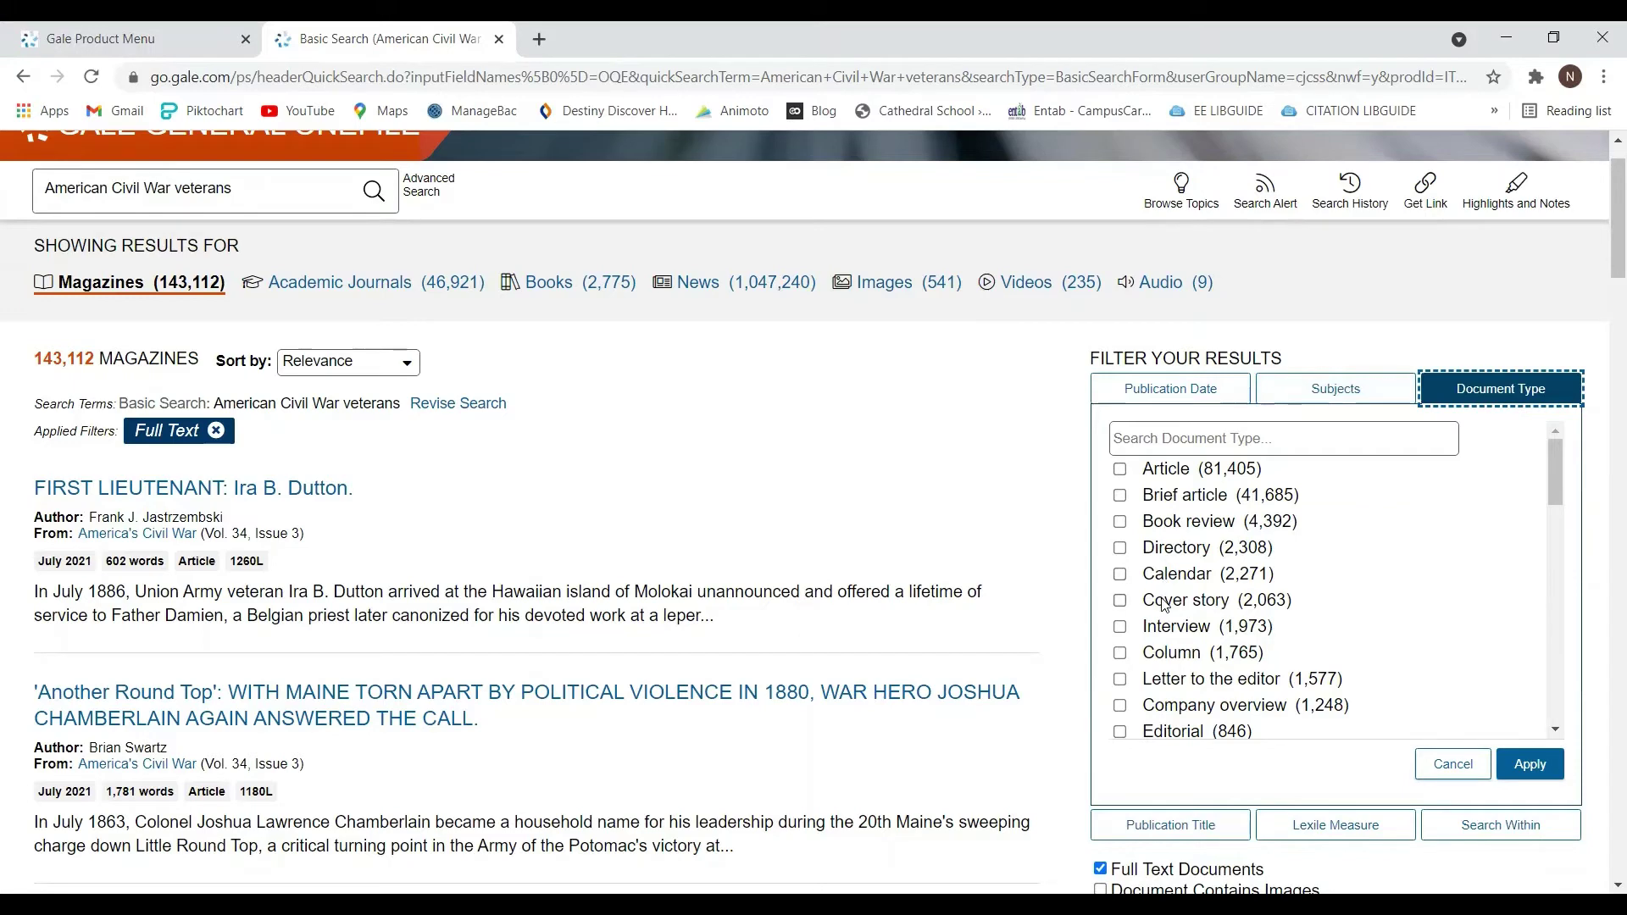
{"action": "left_click", "coordinate": [1487, 391]}
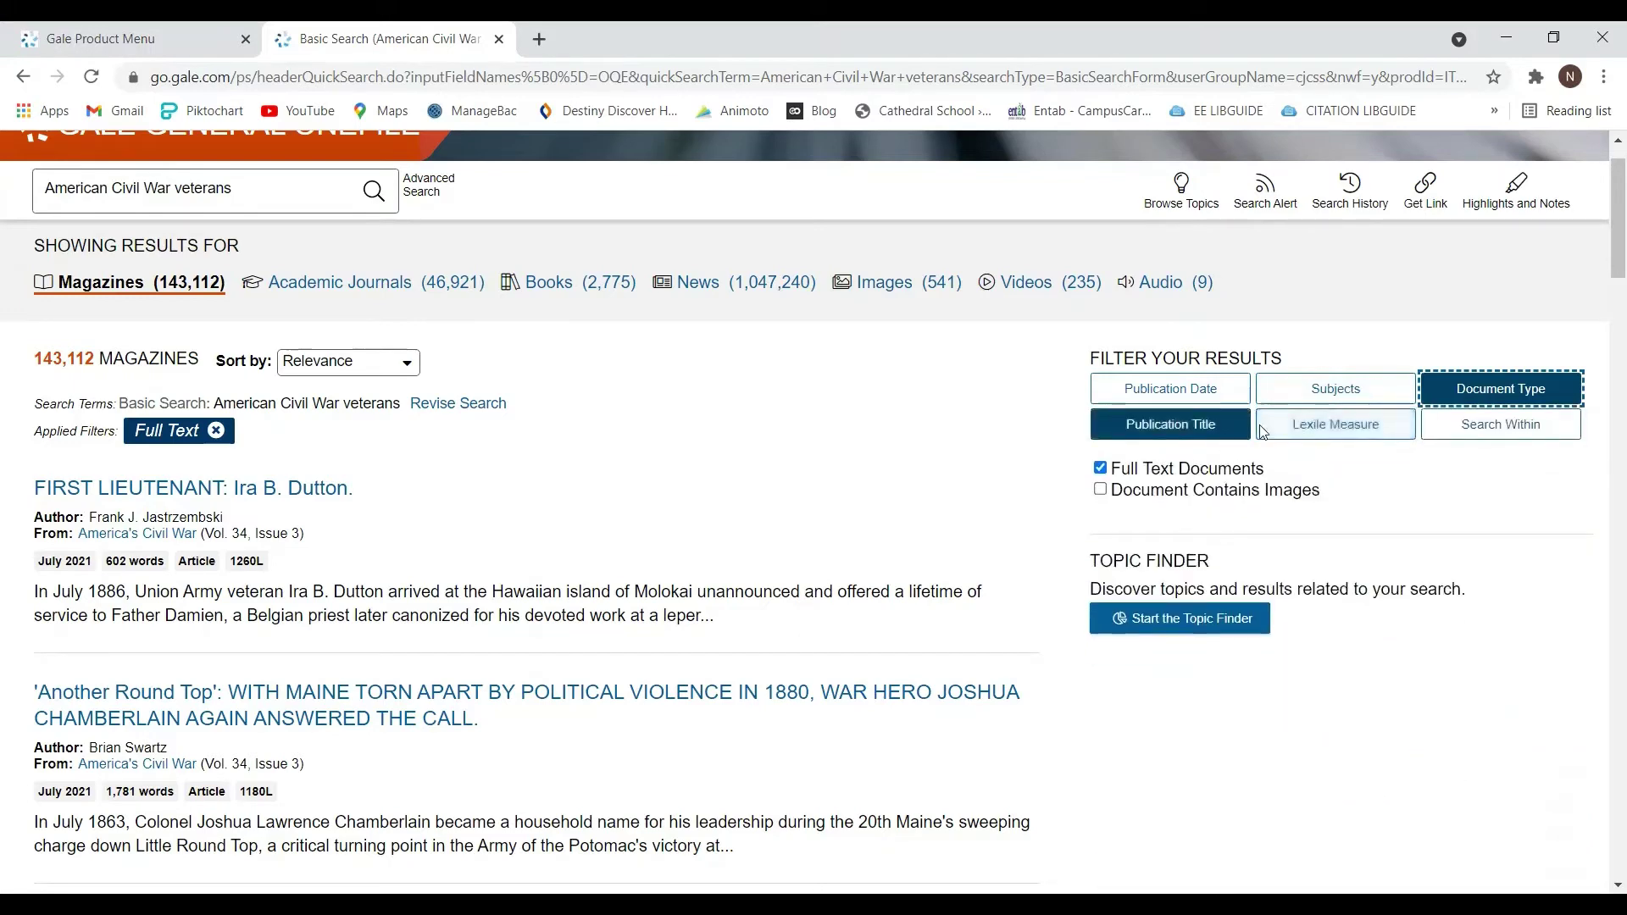
{"action": "left_click", "coordinate": [1181, 432]}
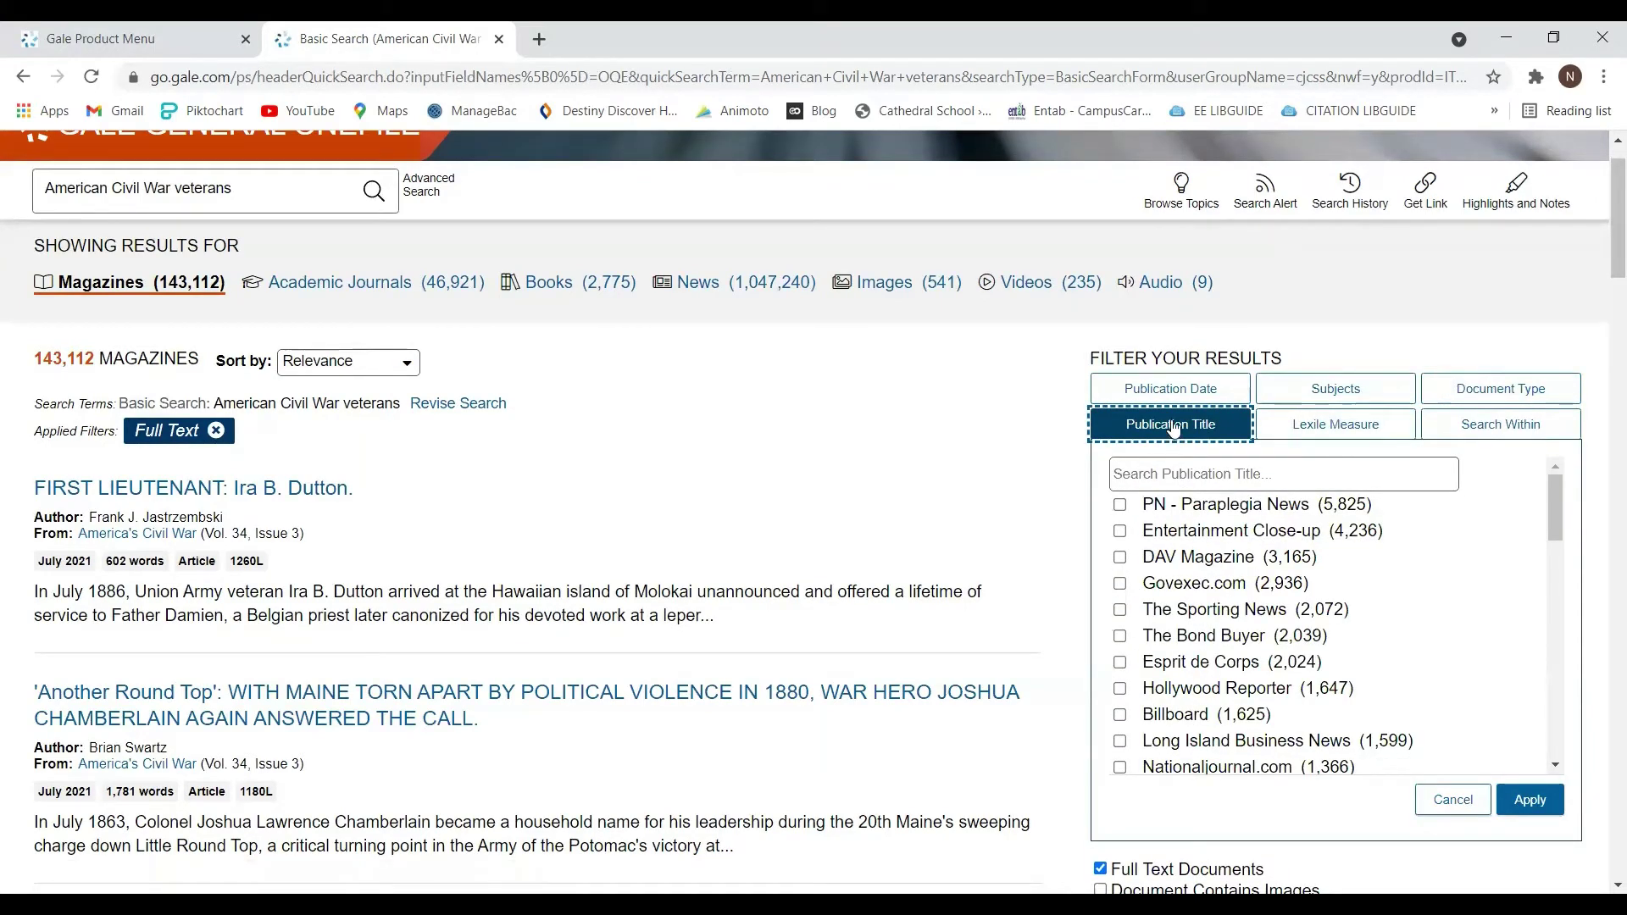
{"action": "left_click", "coordinate": [1173, 425]}
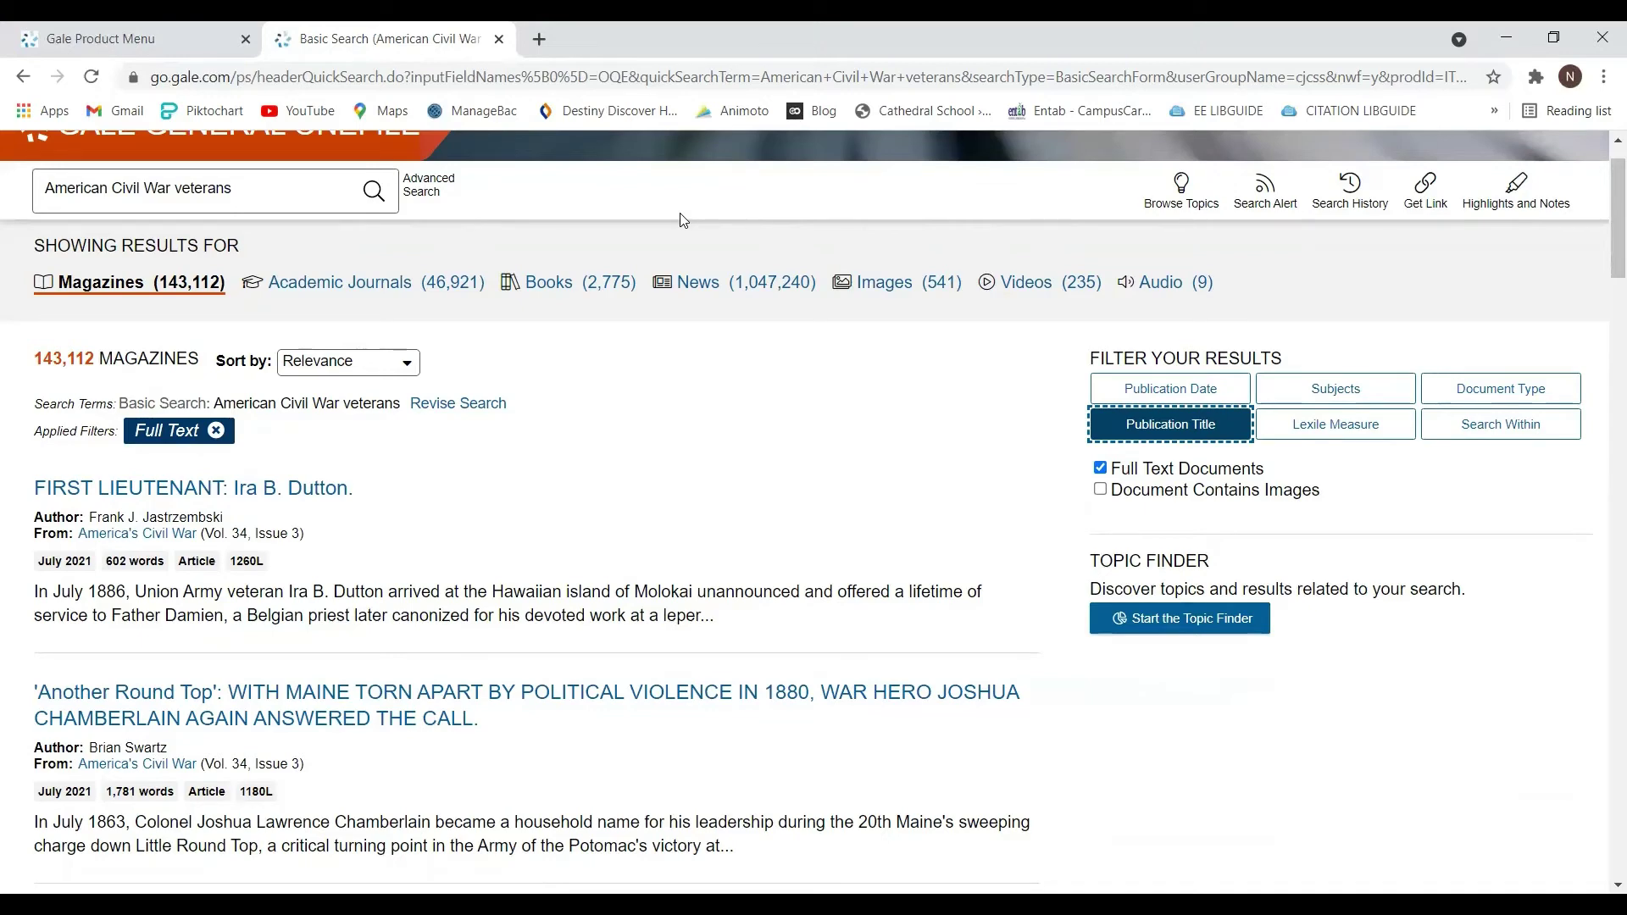
Browse the veterans search's News results, then its 541 Images results.
{"action": "left_click", "coordinate": [723, 282]}
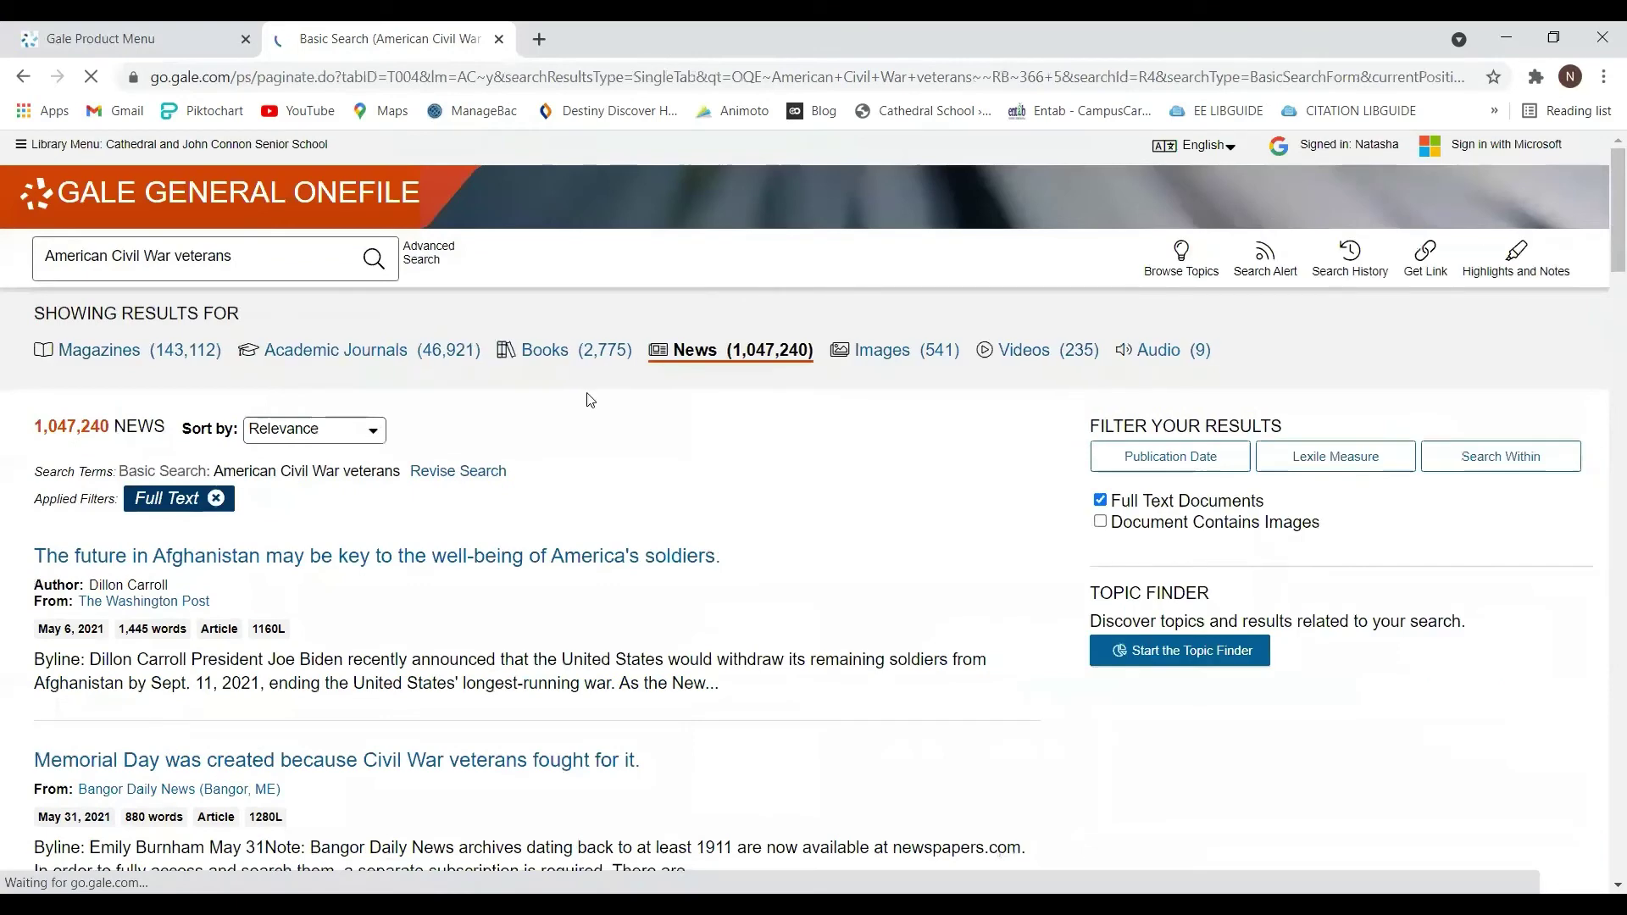
{"action": "scroll", "coordinate": [554, 458], "scroll_direction": "down", "scroll_amount": 1}
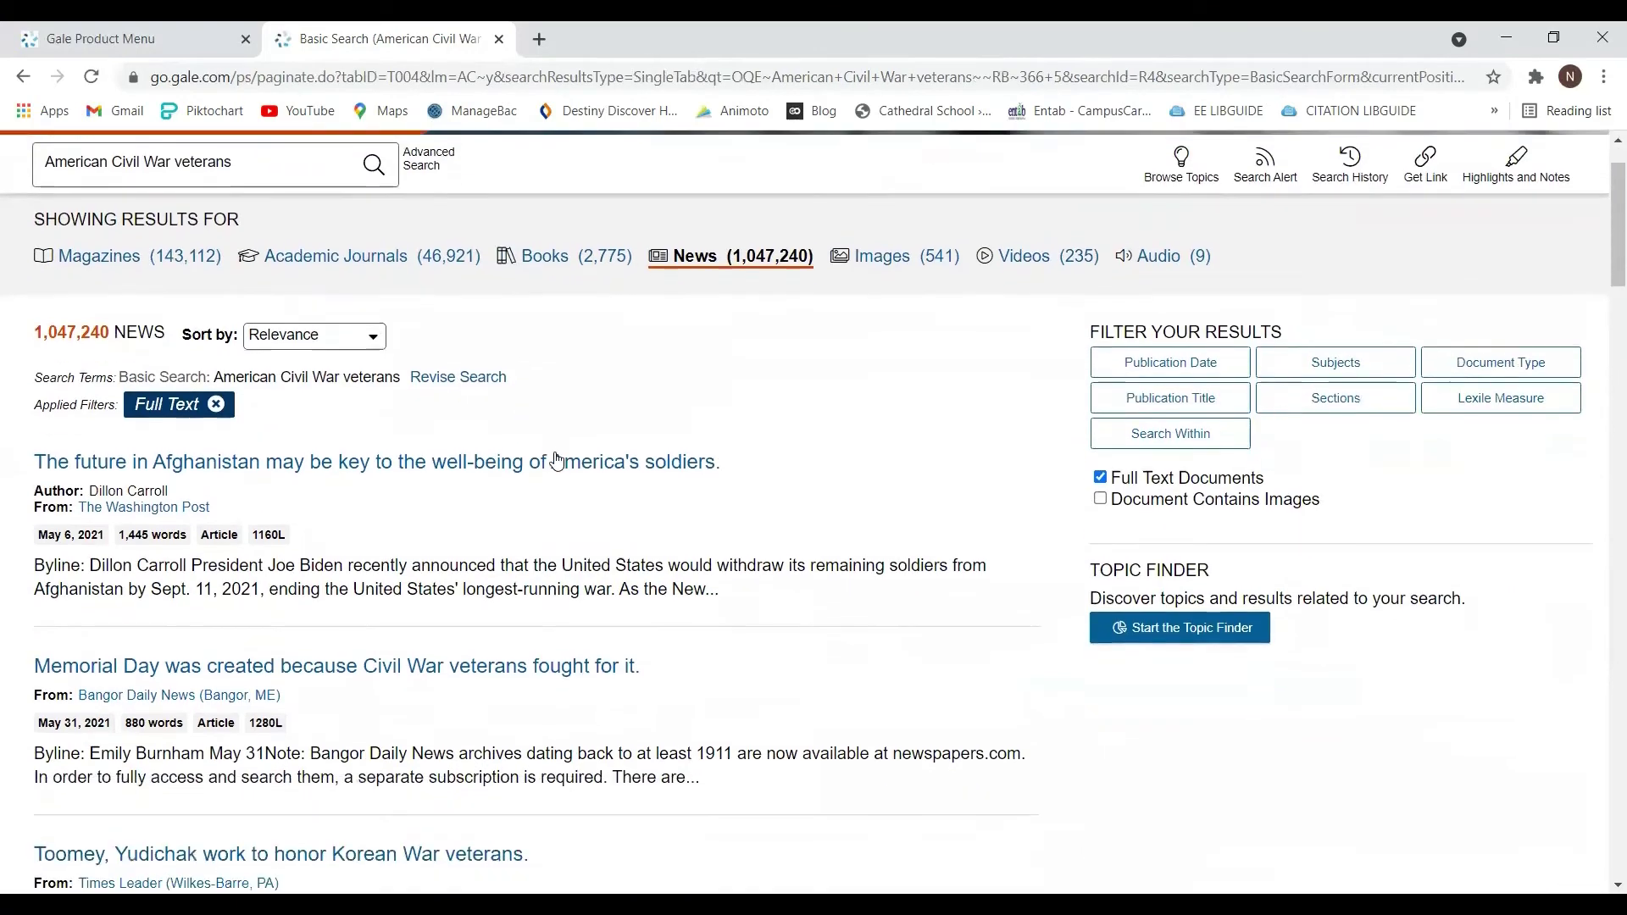
{"action": "scroll", "coordinate": [555, 461], "scroll_direction": "down", "scroll_amount": 1}
{"action": "scroll", "coordinate": [556, 460], "scroll_direction": "down", "scroll_amount": 1}
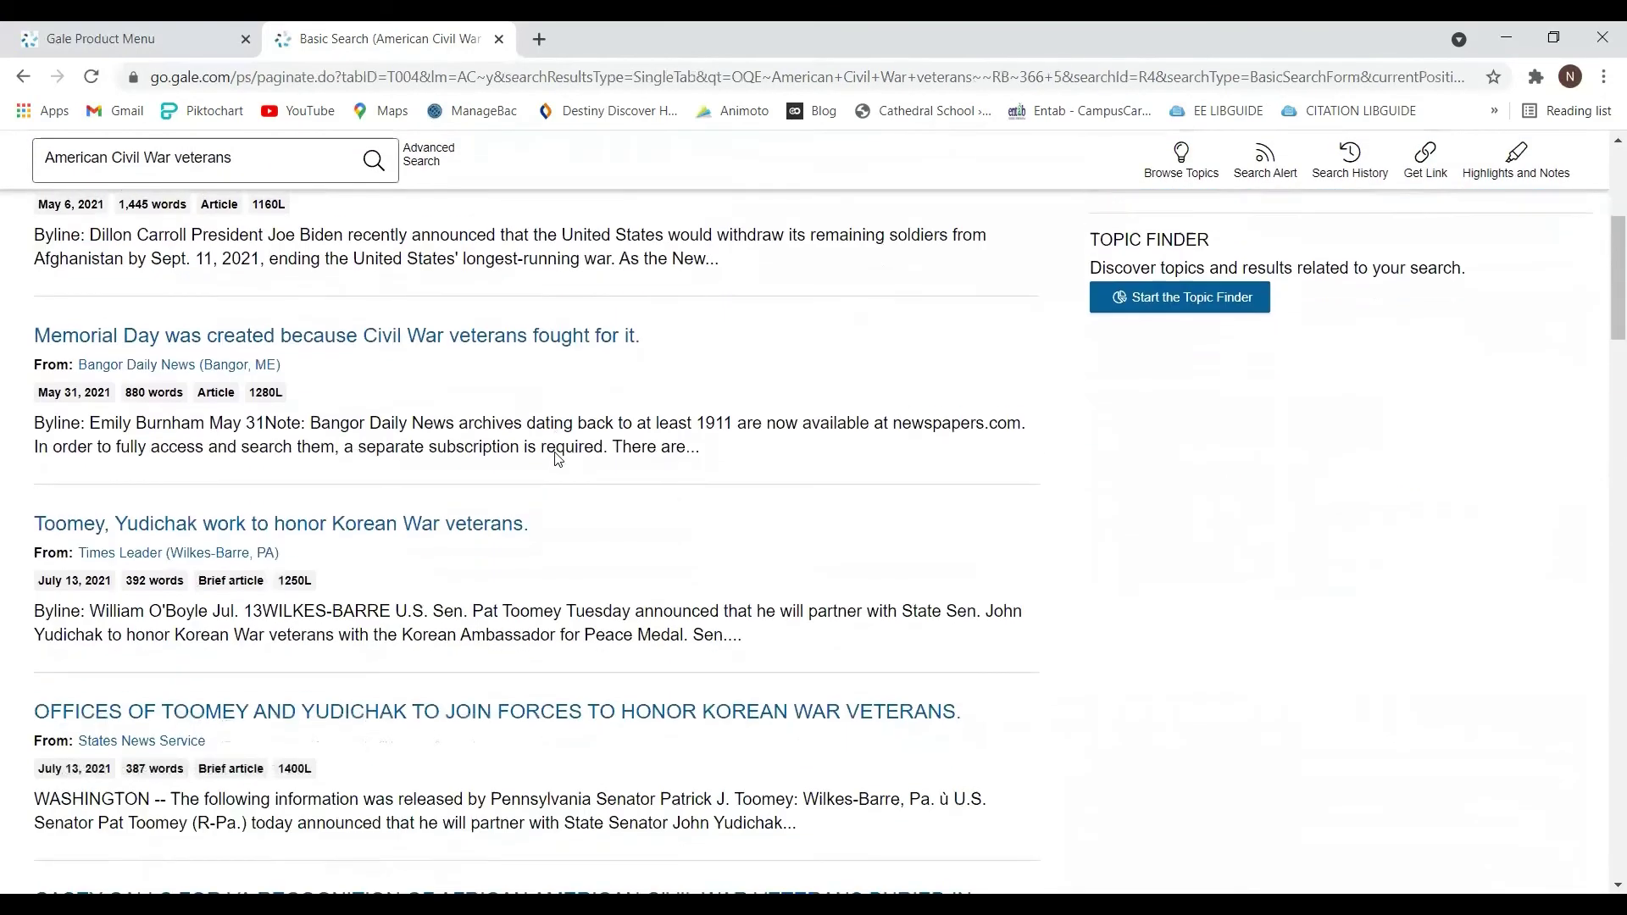
{"action": "scroll", "coordinate": [556, 460], "scroll_direction": "down", "scroll_amount": 2}
{"action": "scroll", "coordinate": [554, 460], "scroll_direction": "up", "scroll_amount": 2}
{"action": "scroll", "coordinate": [555, 460], "scroll_direction": "up", "scroll_amount": 3}
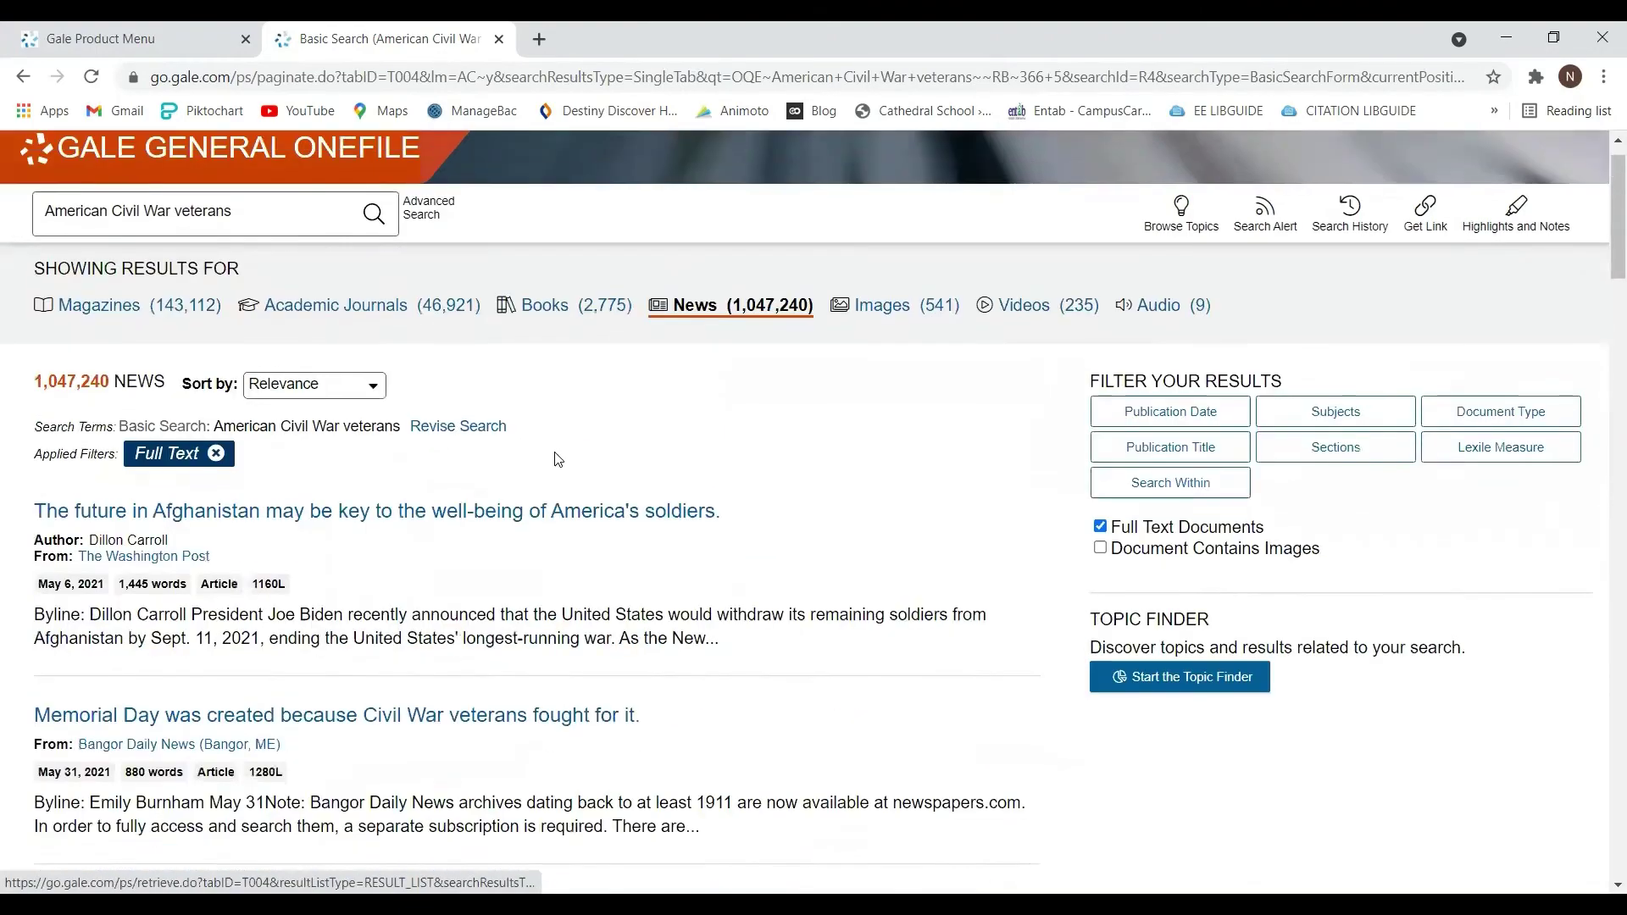
{"action": "left_click", "coordinate": [904, 326]}
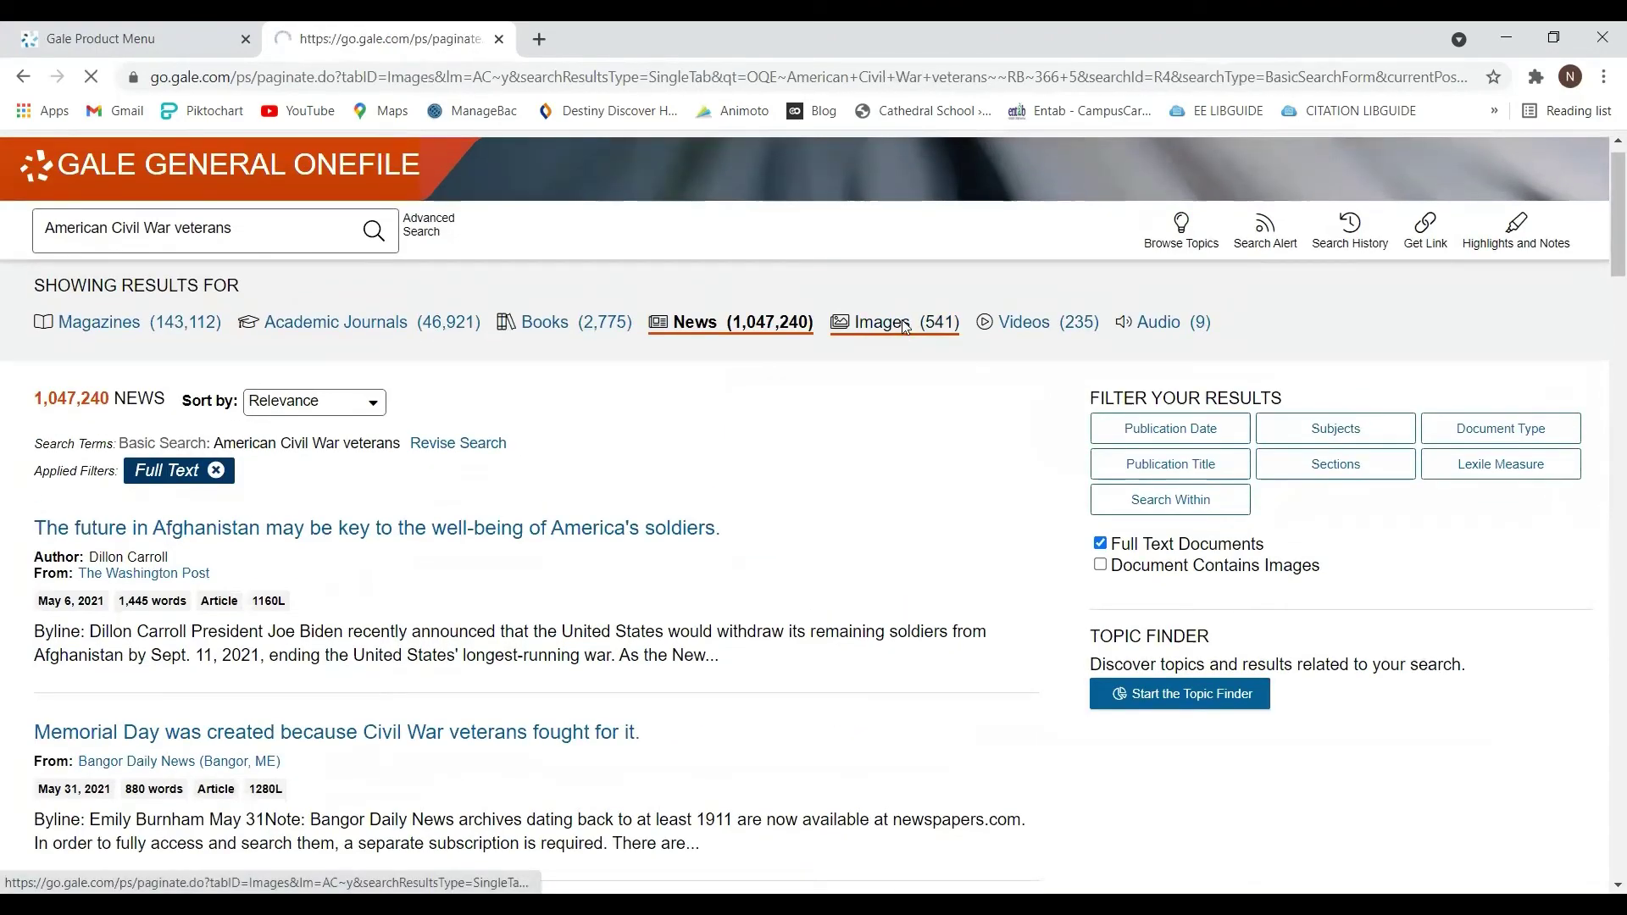
{"action": "scroll", "coordinate": [903, 329], "scroll_direction": "down", "scroll_amount": 1}
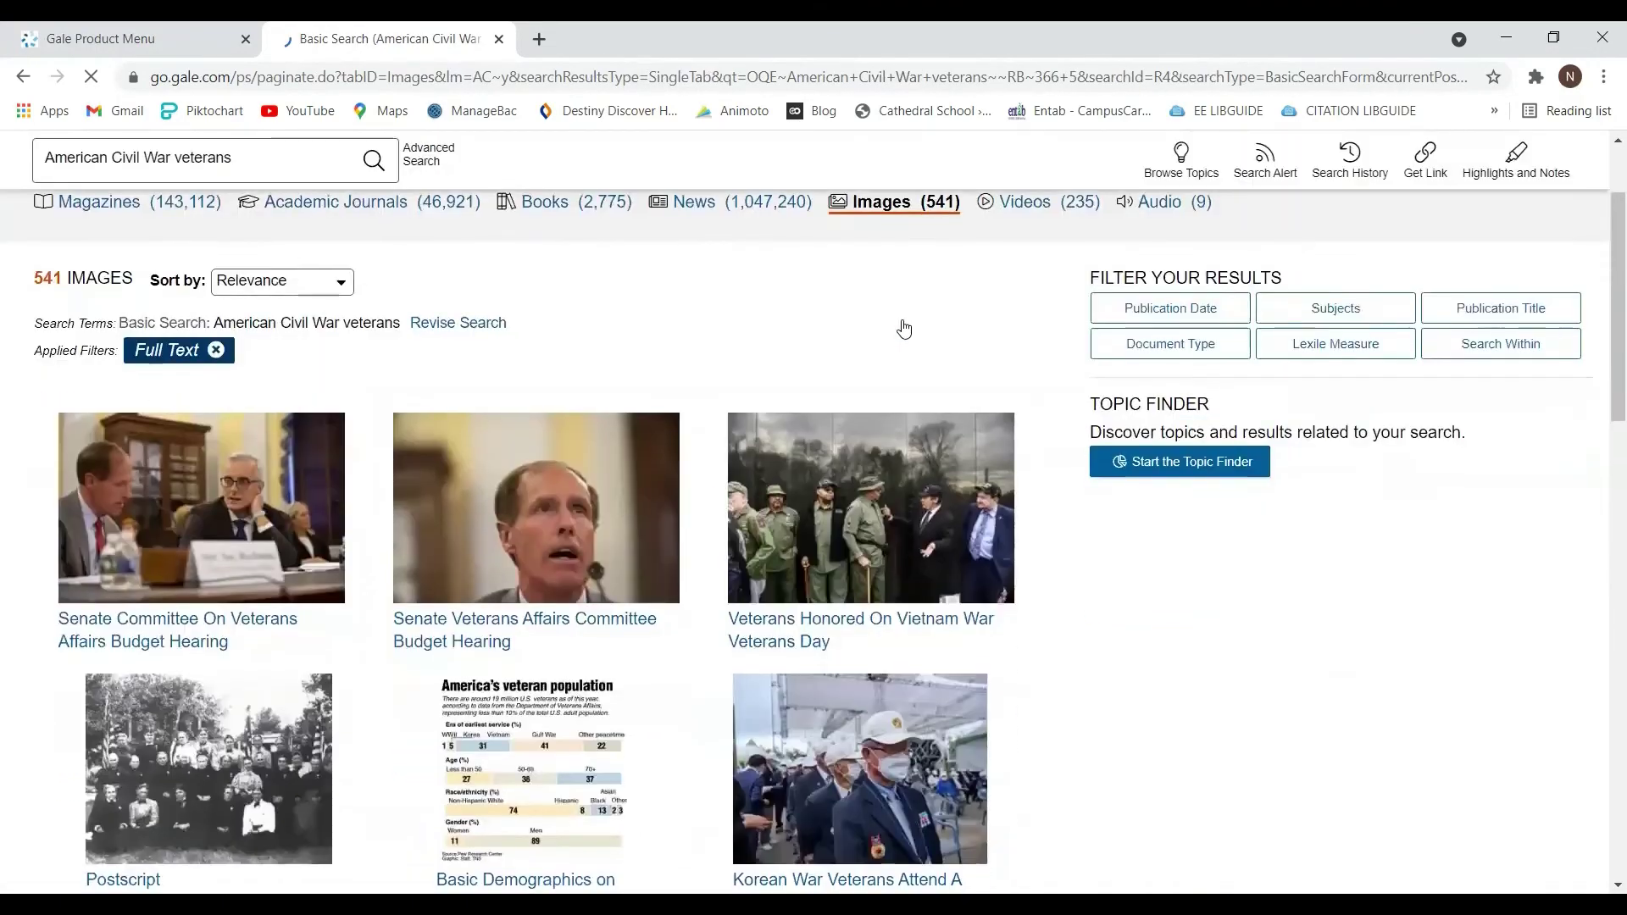
{"action": "scroll", "coordinate": [904, 328], "scroll_direction": "down", "scroll_amount": 2}
{"action": "scroll", "coordinate": [904, 328], "scroll_direction": "down", "scroll_amount": 1}
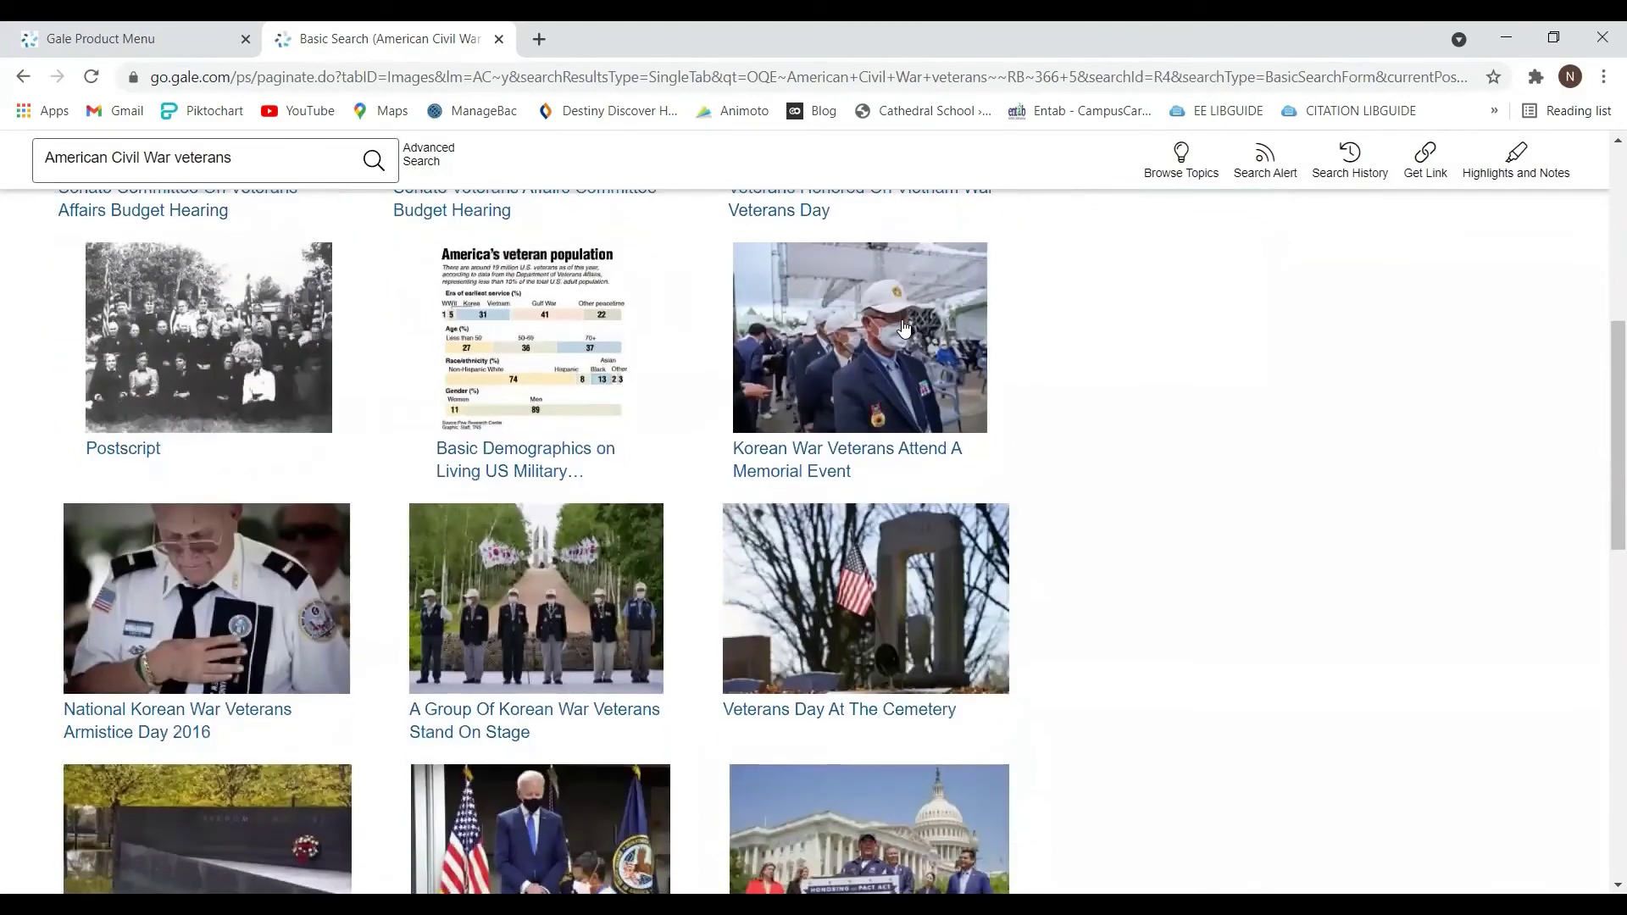
{"action": "scroll", "coordinate": [904, 328], "scroll_direction": "up", "scroll_amount": 3}
{"action": "scroll", "coordinate": [904, 328], "scroll_direction": "up", "scroll_amount": 1}
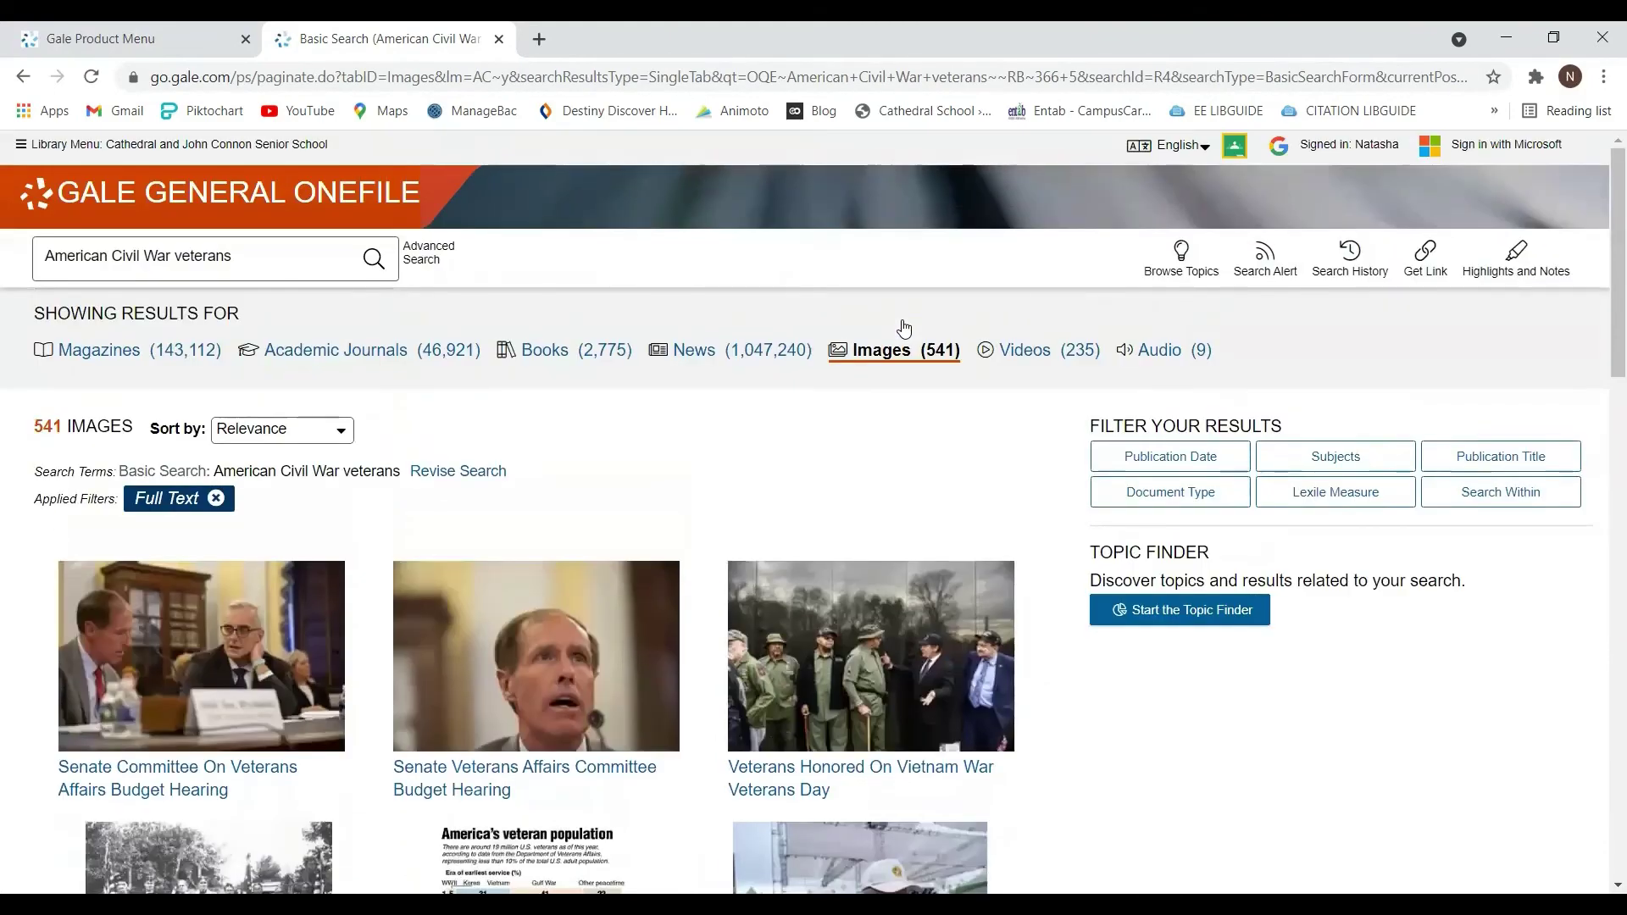
Show the 235 Videos results for the veterans search.
{"action": "left_click", "coordinate": [1036, 354]}
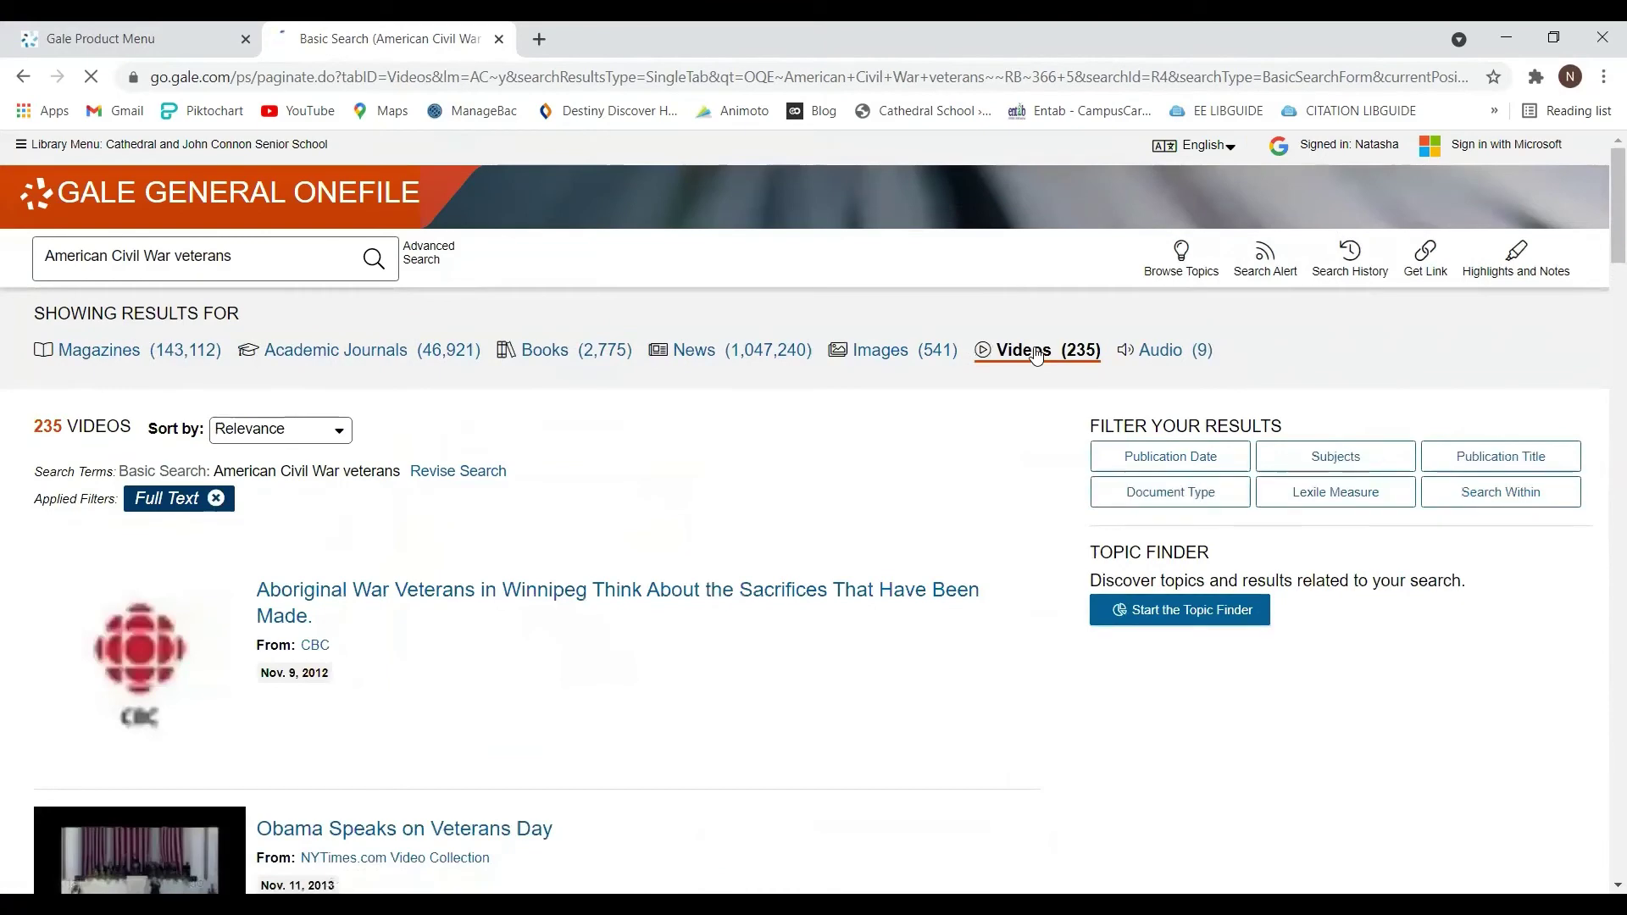
{"action": "scroll", "coordinate": [1036, 354], "scroll_direction": "down", "scroll_amount": 2}
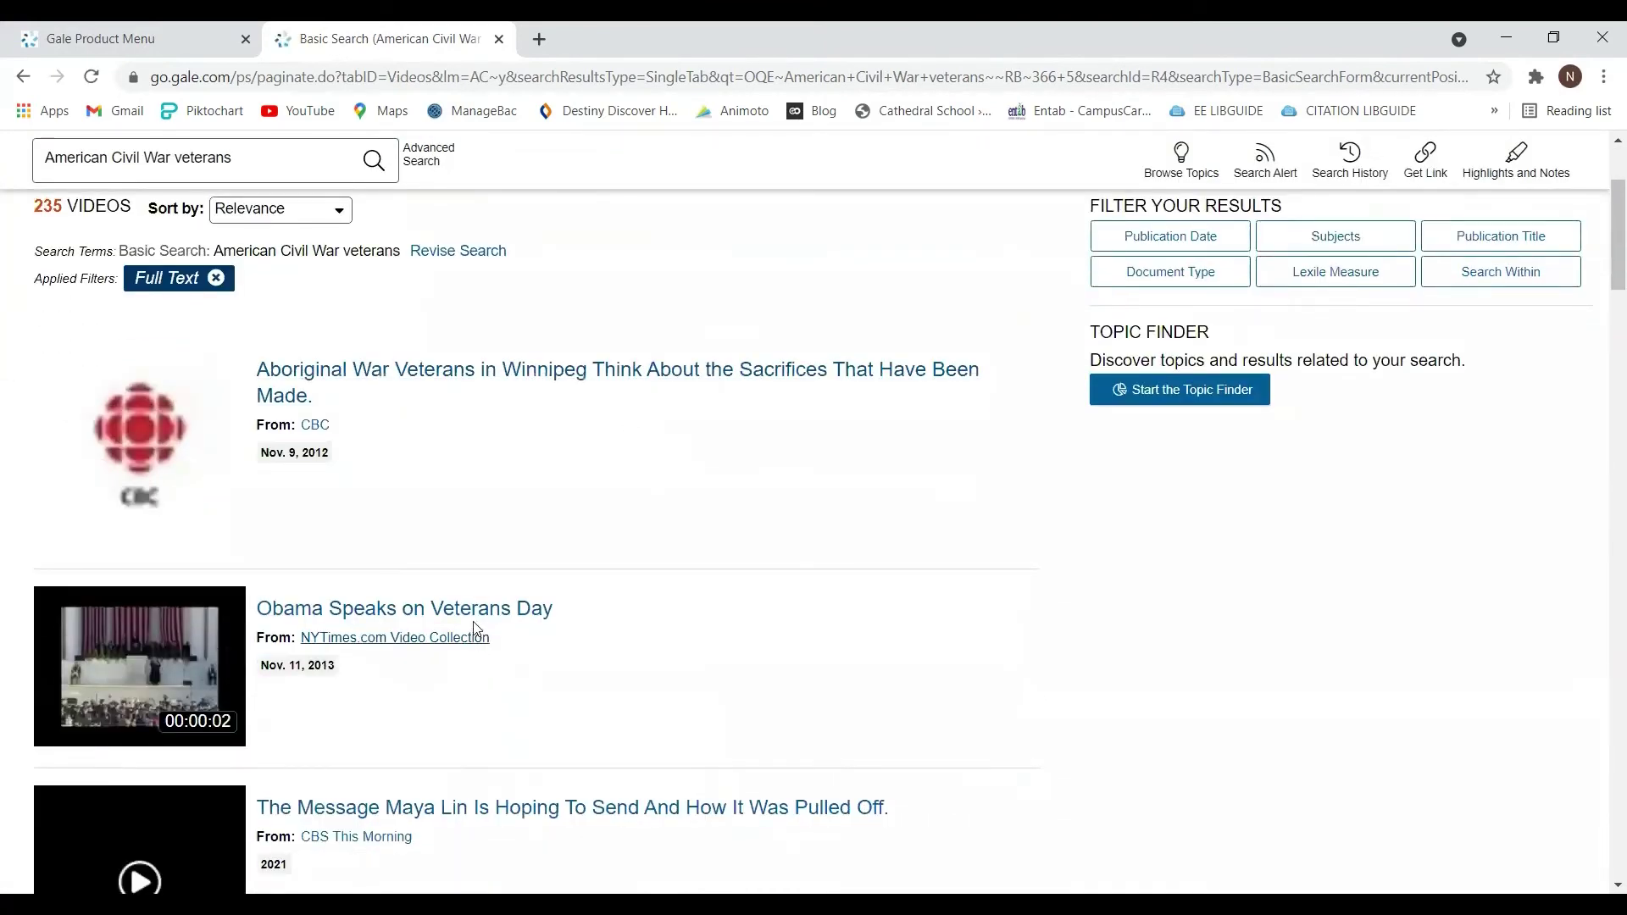
{"action": "scroll", "coordinate": [500, 613], "scroll_direction": "down", "scroll_amount": 3}
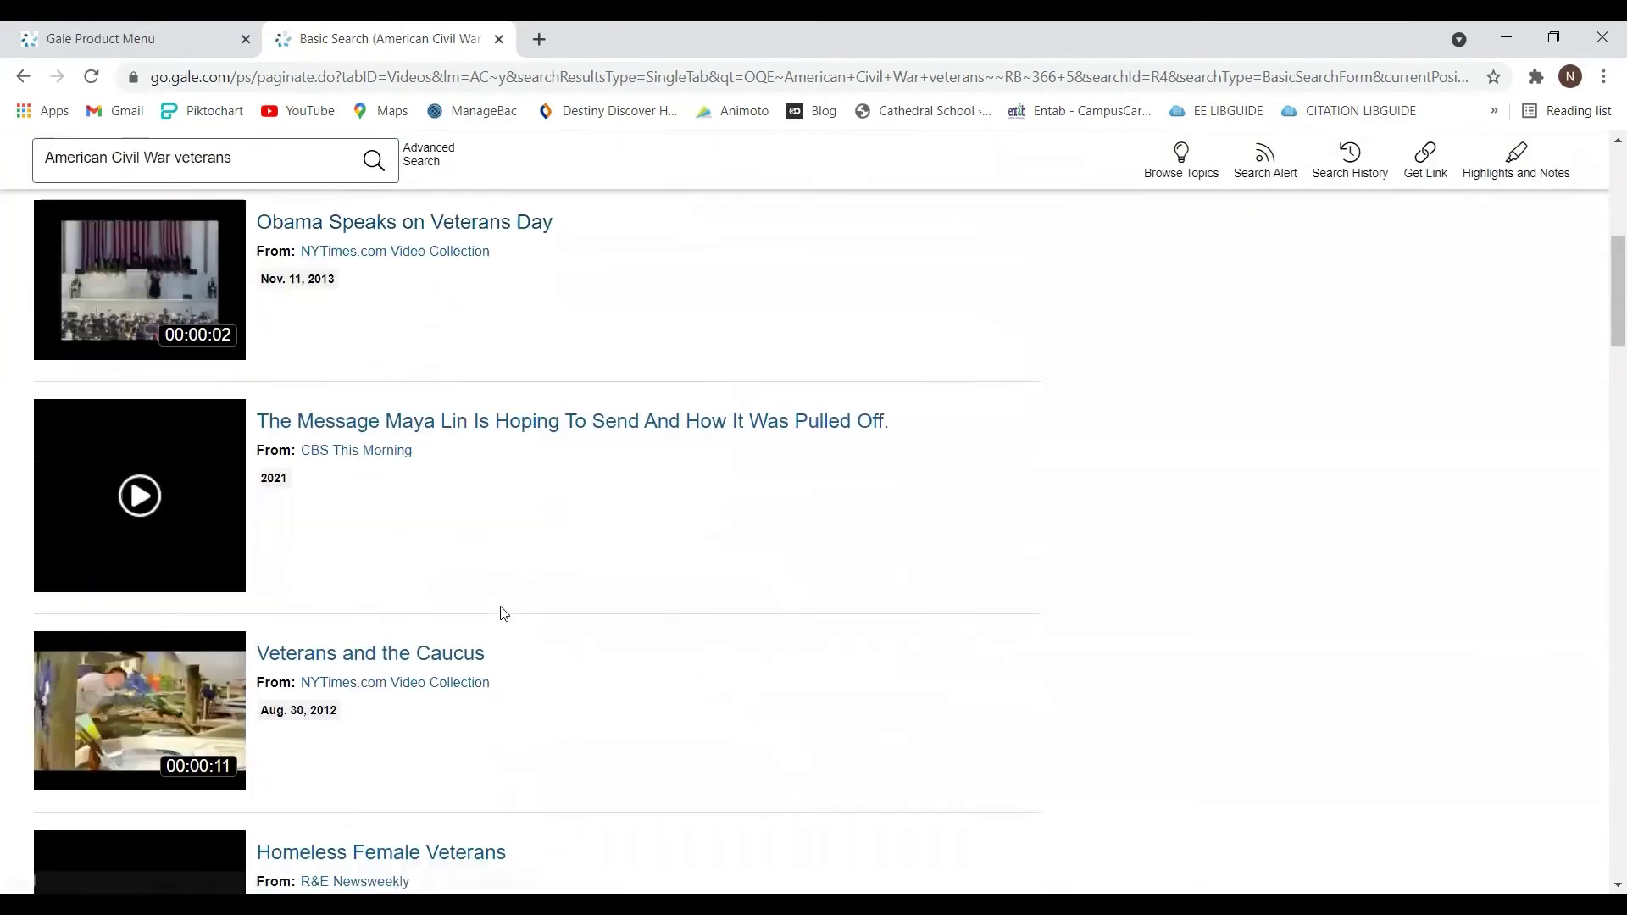
{"action": "scroll", "coordinate": [490, 598], "scroll_direction": "down", "scroll_amount": 1}
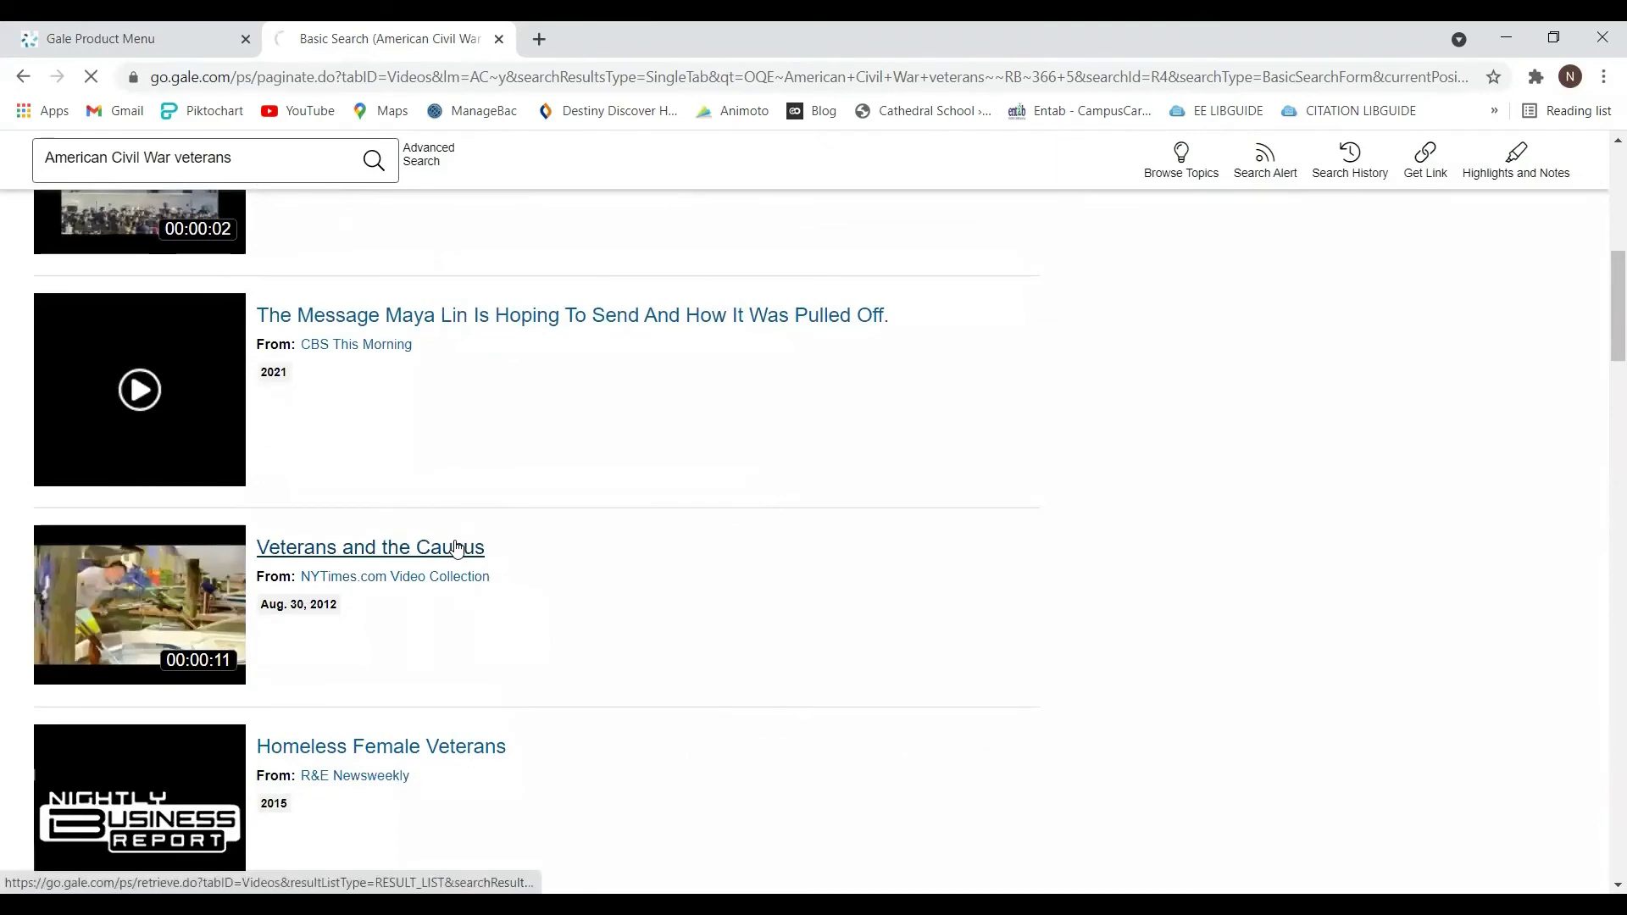
{"action": "scroll", "coordinate": [916, 506], "scroll_direction": "down", "scroll_amount": 1}
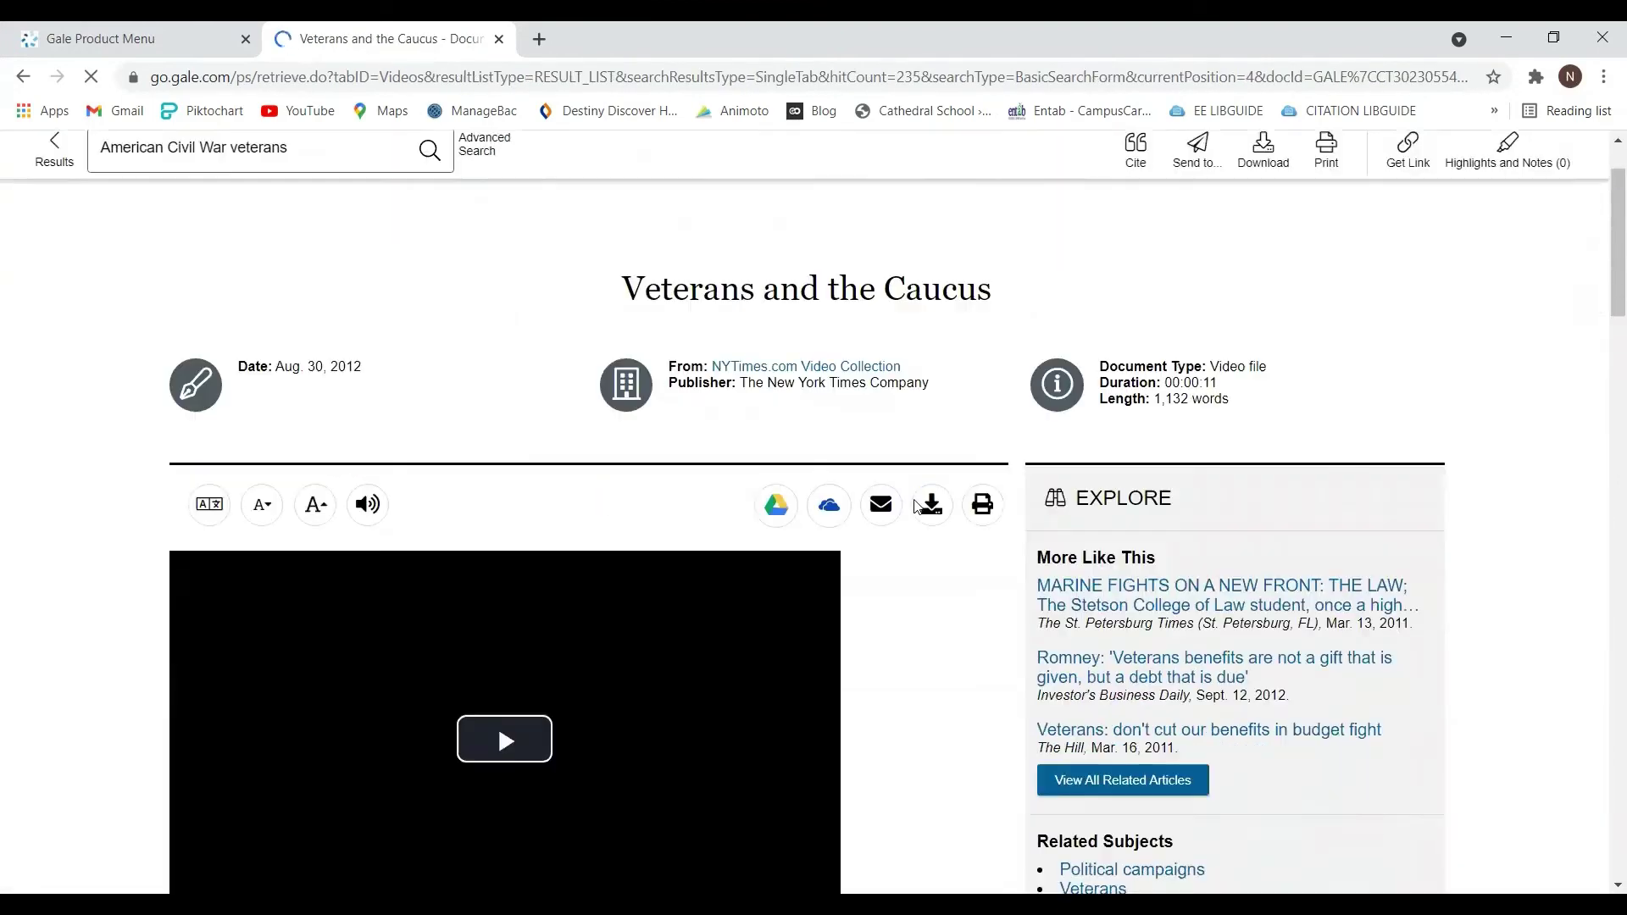
{"action": "scroll", "coordinate": [915, 505], "scroll_direction": "down", "scroll_amount": 1}
{"action": "scroll", "coordinate": [915, 506], "scroll_direction": "down", "scroll_amount": 1}
{"action": "scroll", "coordinate": [914, 506], "scroll_direction": "down", "scroll_amount": 2}
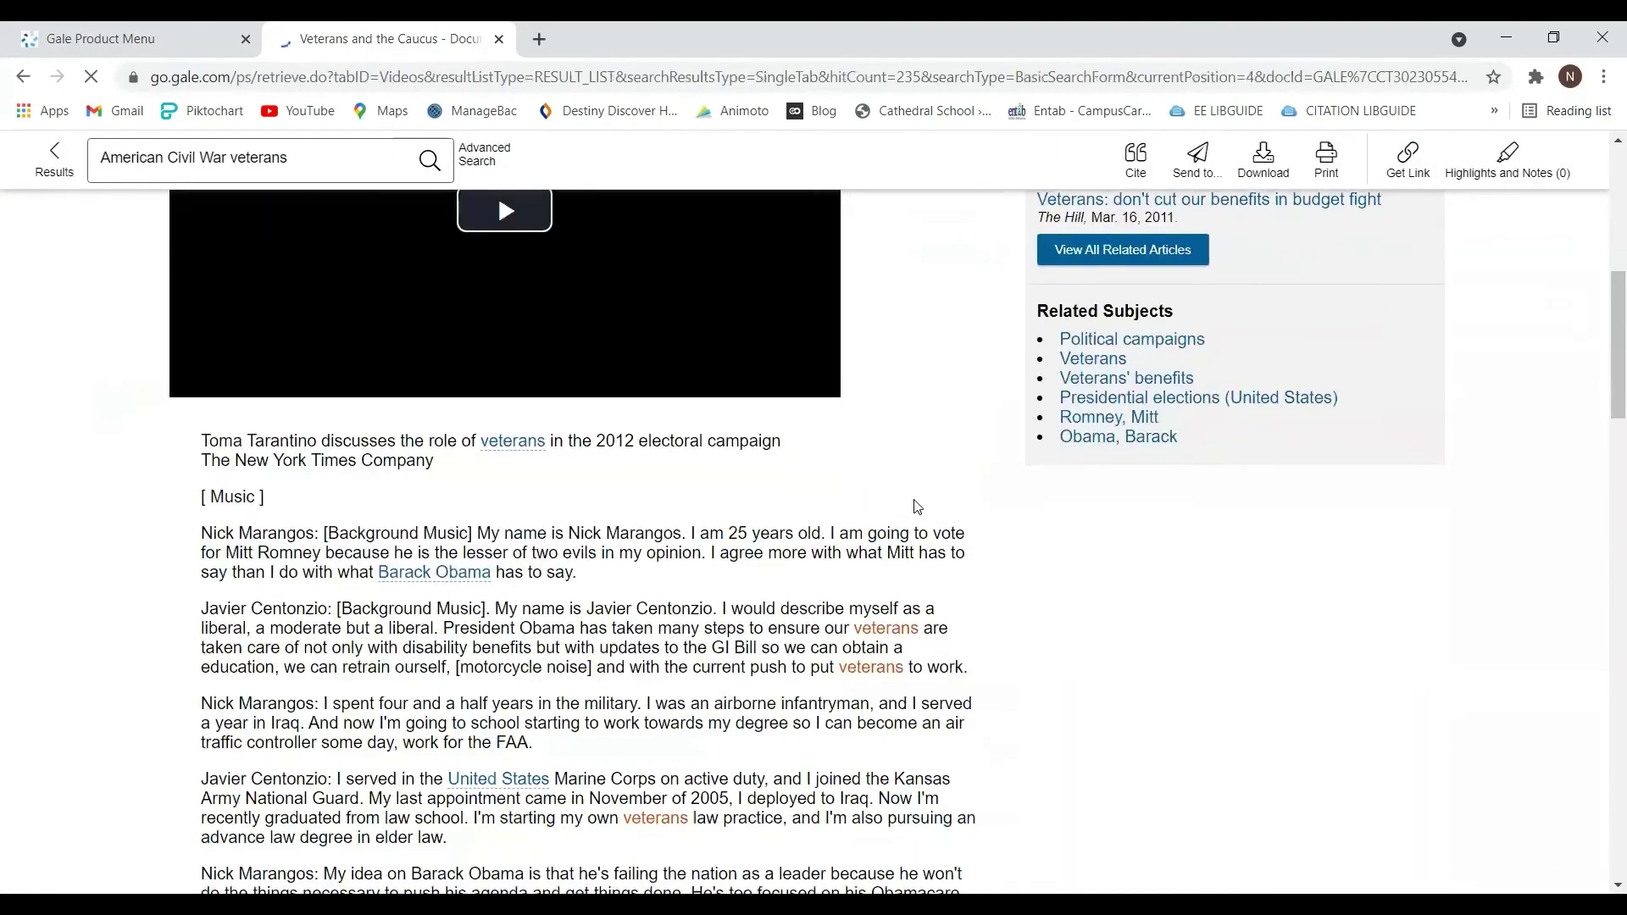
{"action": "scroll", "coordinate": [915, 506], "scroll_direction": "down", "scroll_amount": 2}
{"action": "scroll", "coordinate": [916, 506], "scroll_direction": "down", "scroll_amount": 3}
{"action": "scroll", "coordinate": [916, 506], "scroll_direction": "down", "scroll_amount": 2}
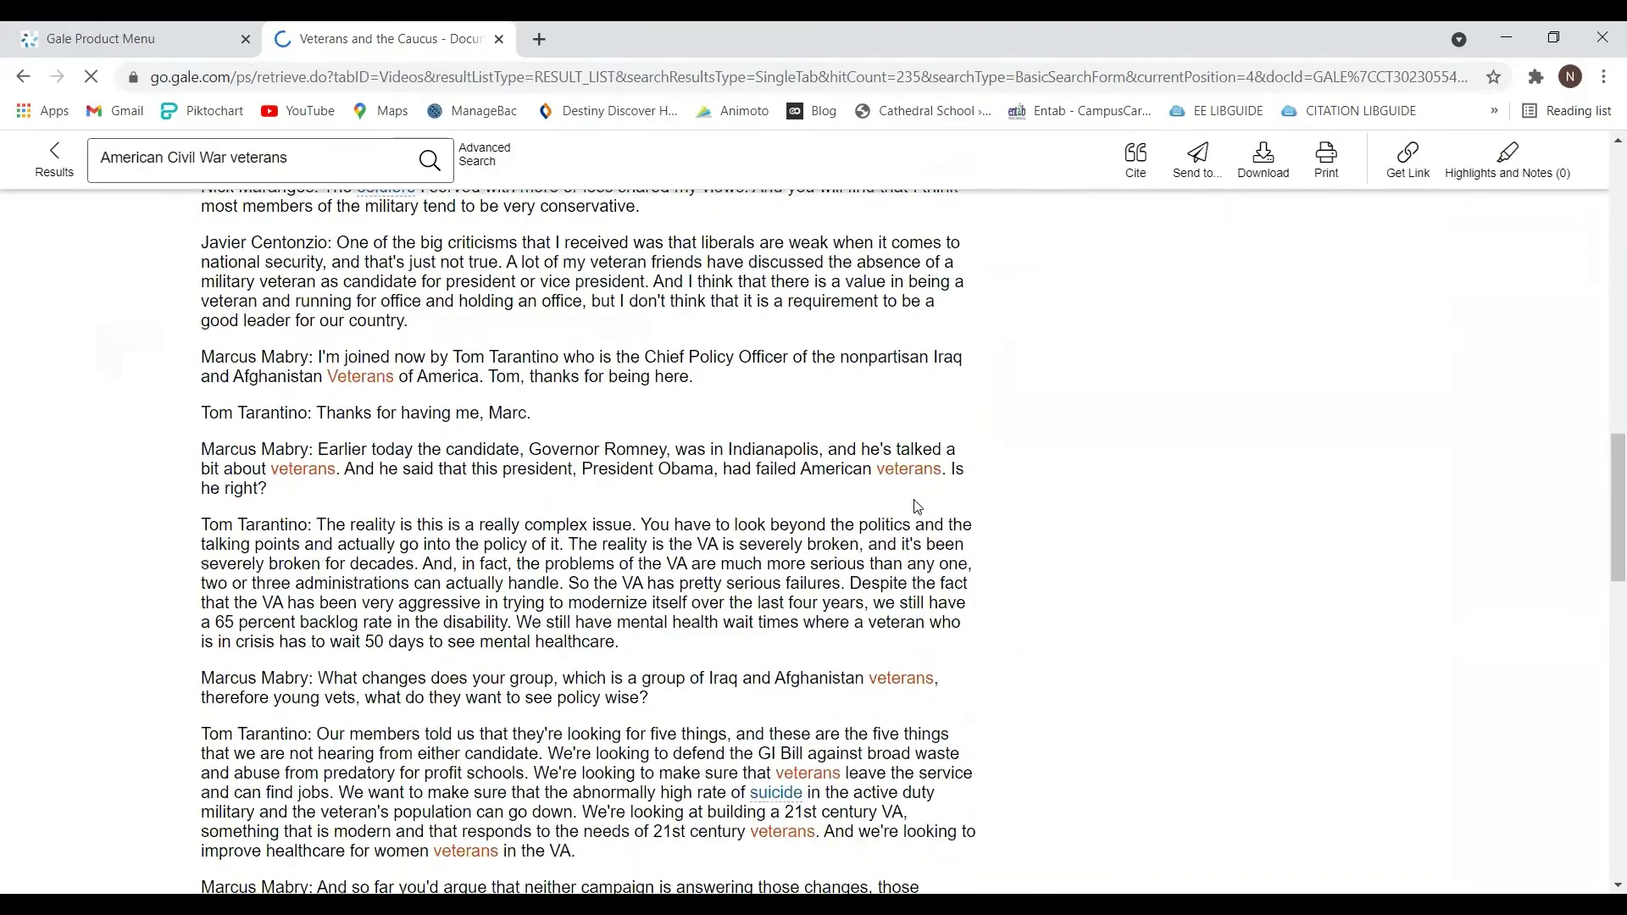
{"action": "scroll", "coordinate": [915, 506], "scroll_direction": "down", "scroll_amount": 2}
{"action": "scroll", "coordinate": [915, 501], "scroll_direction": "up", "scroll_amount": 4}
{"action": "scroll", "coordinate": [915, 503], "scroll_direction": "up", "scroll_amount": 1}
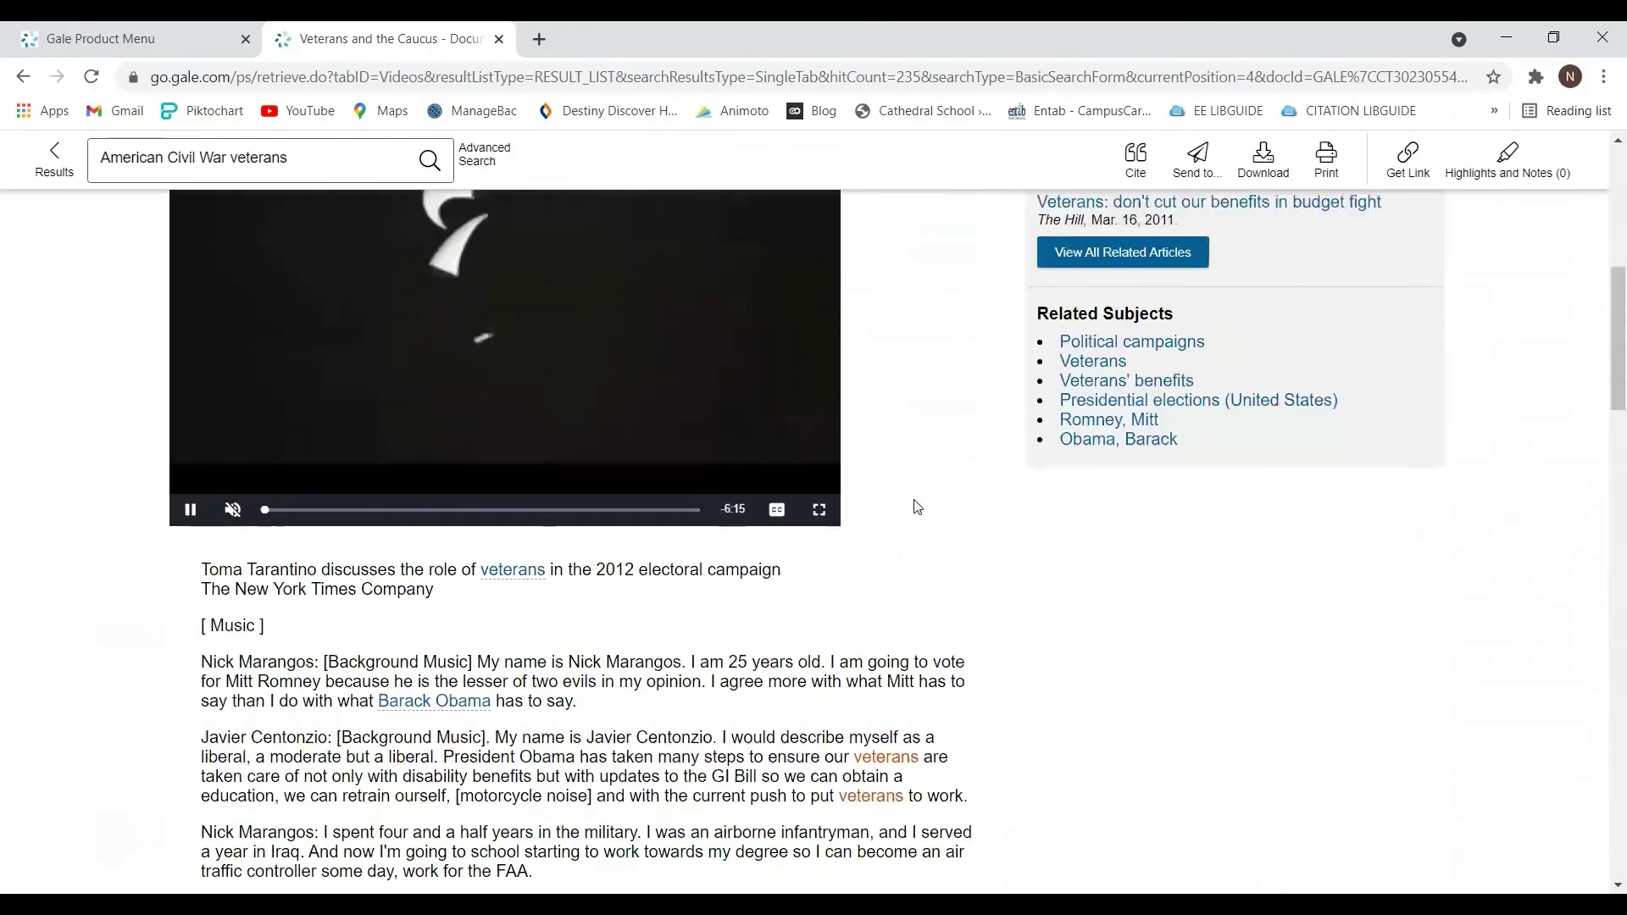
{"action": "scroll", "coordinate": [915, 507], "scroll_direction": "up", "scroll_amount": 2}
{"action": "scroll", "coordinate": [915, 506], "scroll_direction": "up", "scroll_amount": 1}
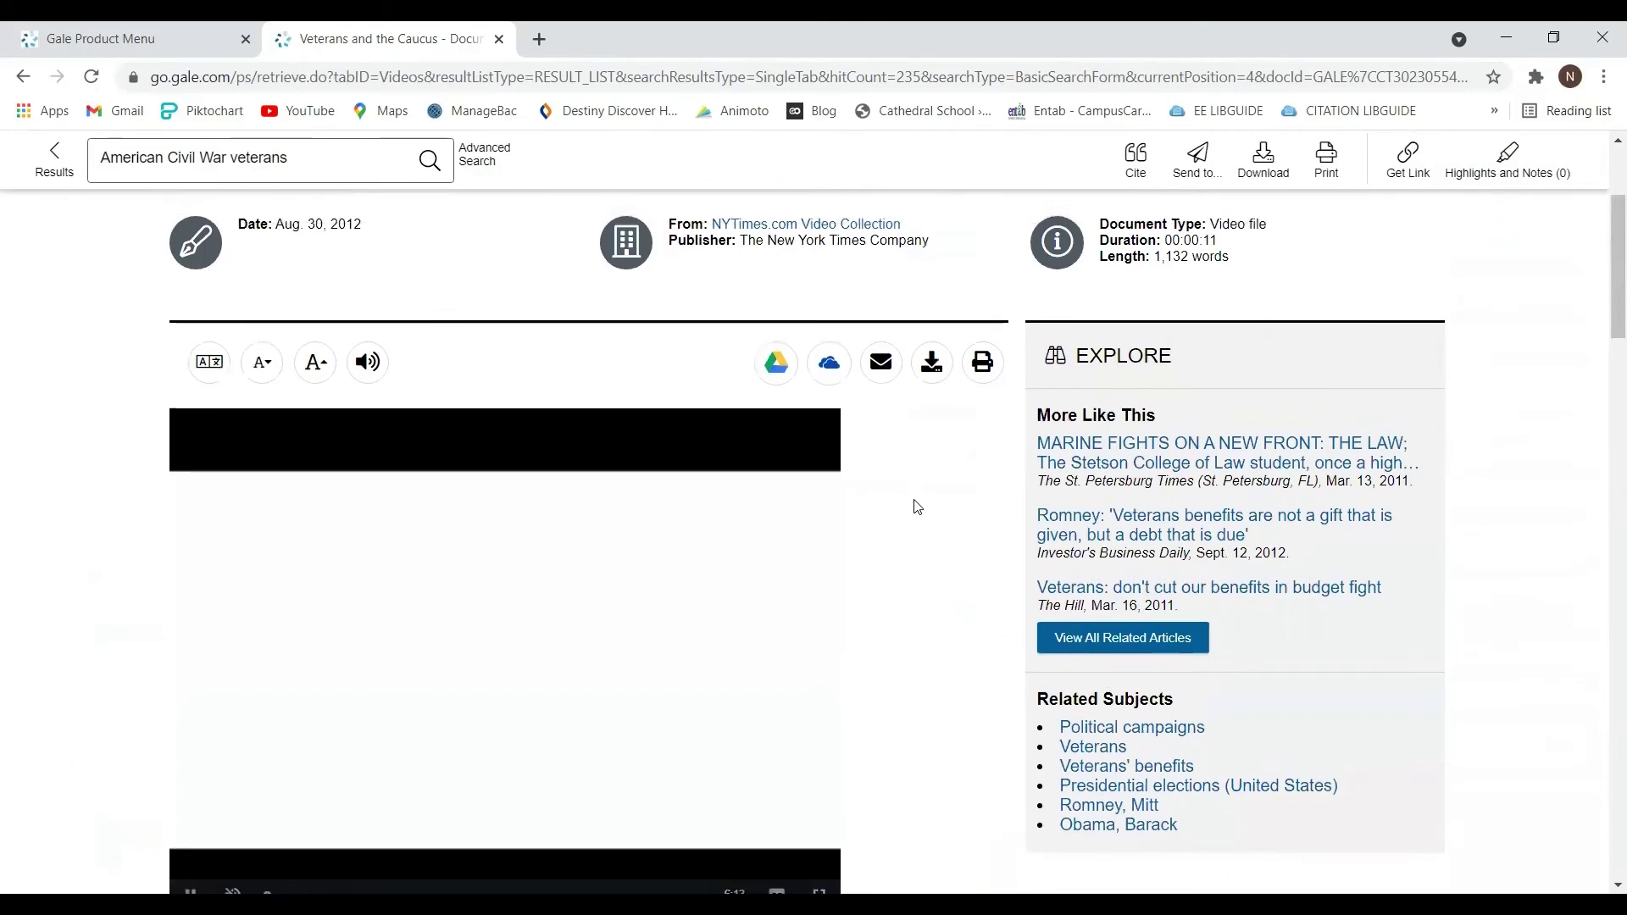
{"action": "scroll", "coordinate": [914, 506], "scroll_direction": "down", "scroll_amount": 2}
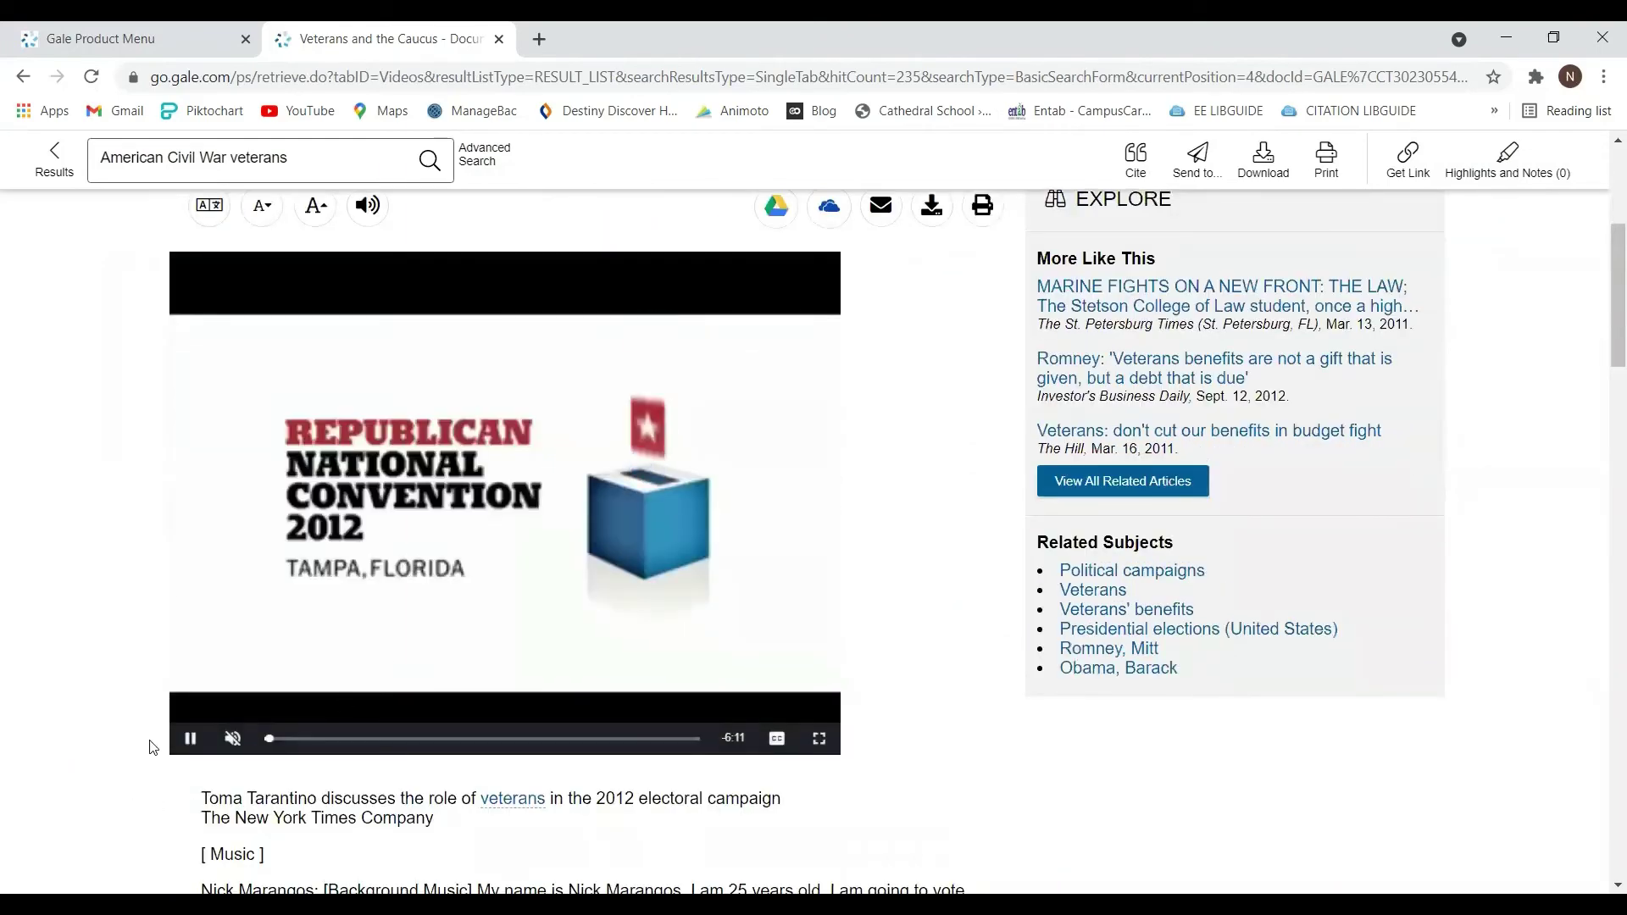
{"action": "scroll", "coordinate": [319, 674], "scroll_direction": "up", "scroll_amount": 2}
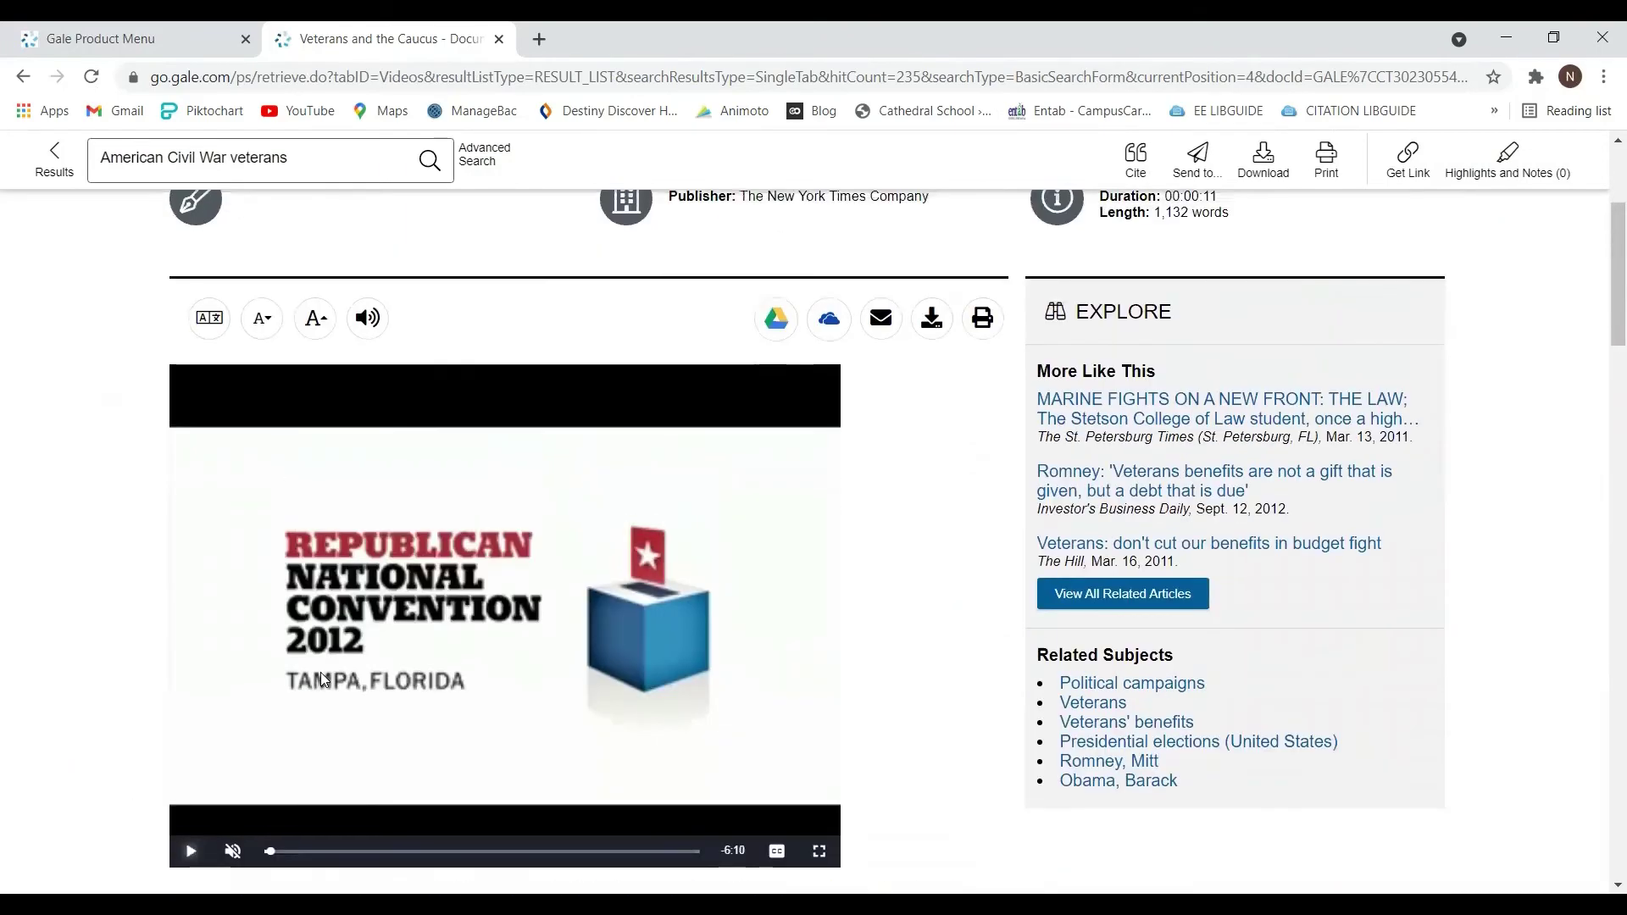
{"action": "scroll", "coordinate": [320, 678], "scroll_direction": "up", "scroll_amount": 1}
{"action": "scroll", "coordinate": [321, 677], "scroll_direction": "up", "scroll_amount": 1}
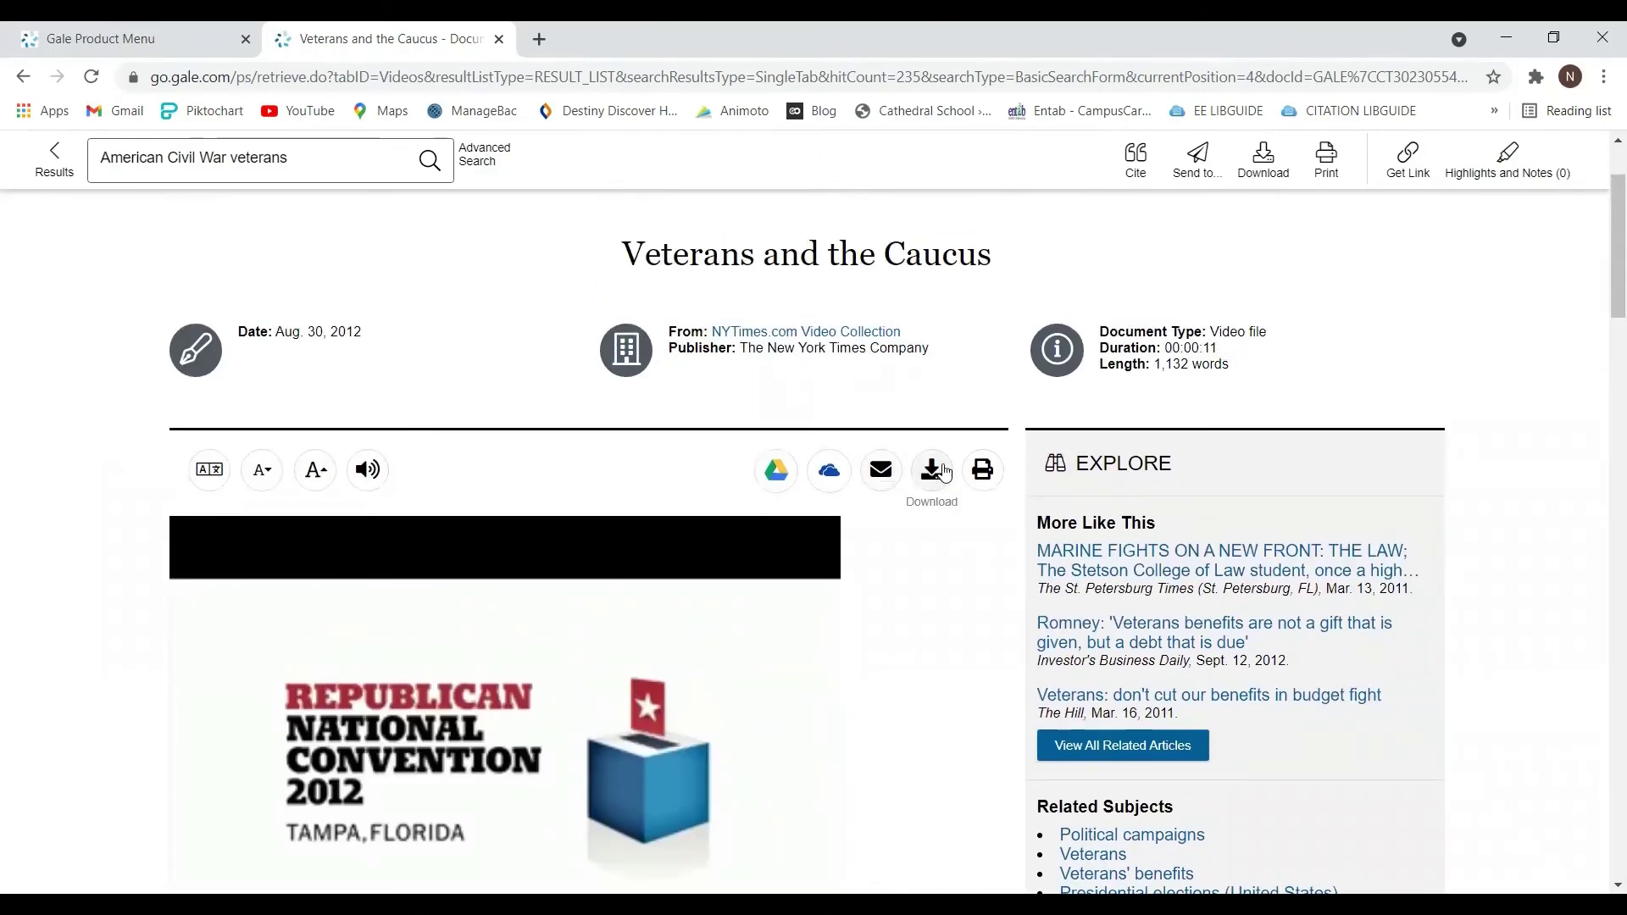
{"action": "scroll", "coordinate": [982, 469], "scroll_direction": "up", "scroll_amount": 2}
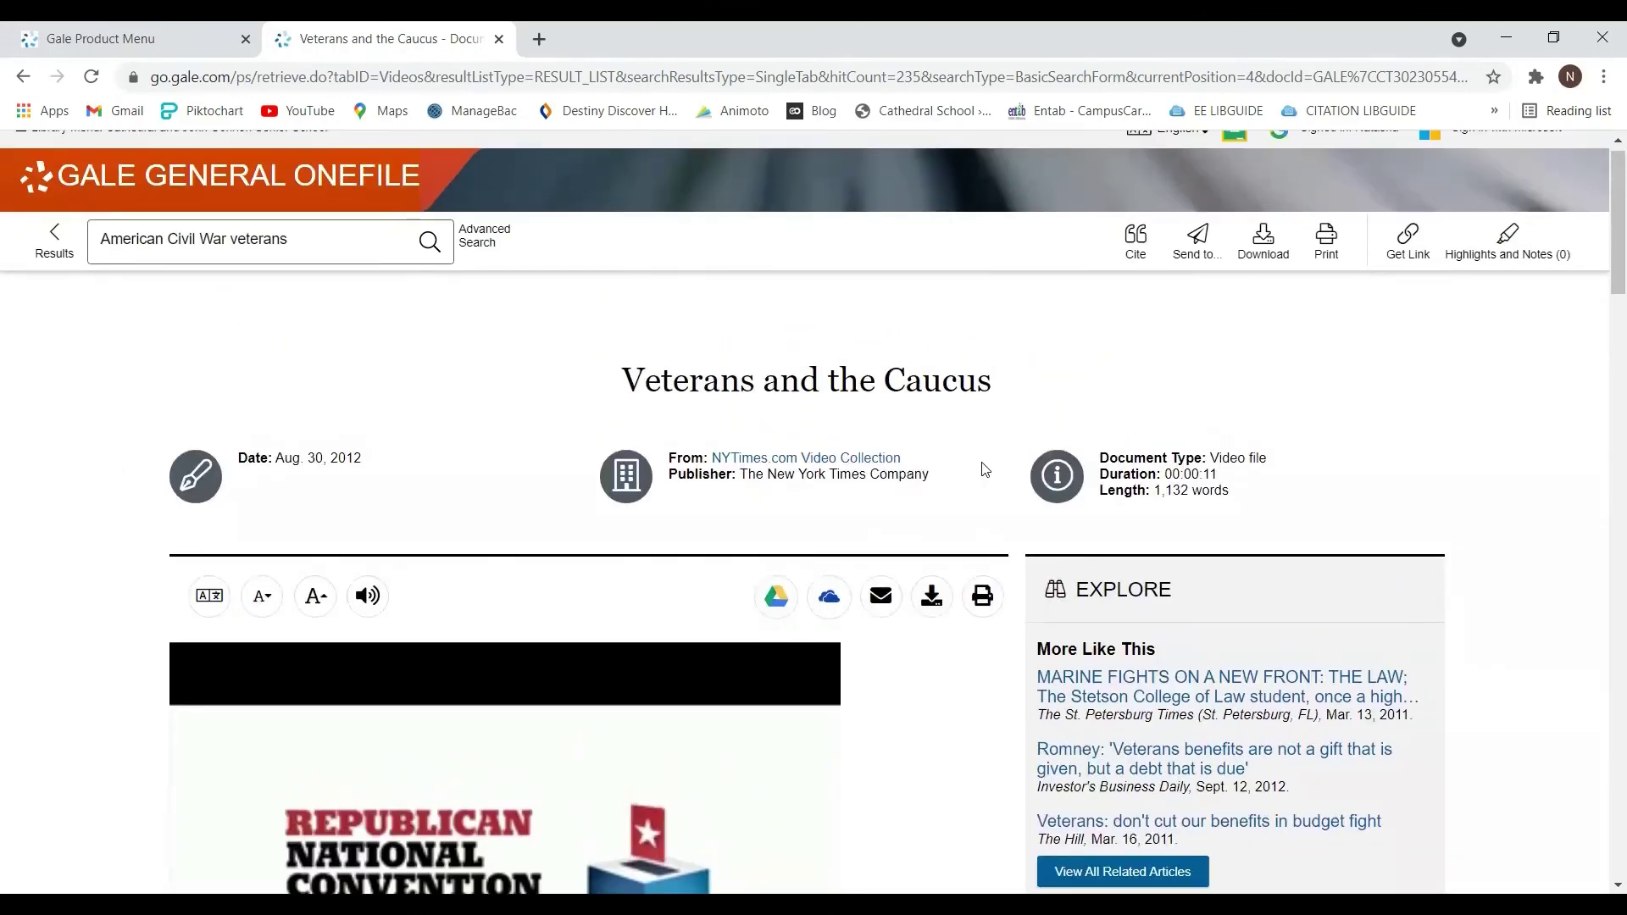
{"action": "left_click", "coordinate": [1197, 237]}
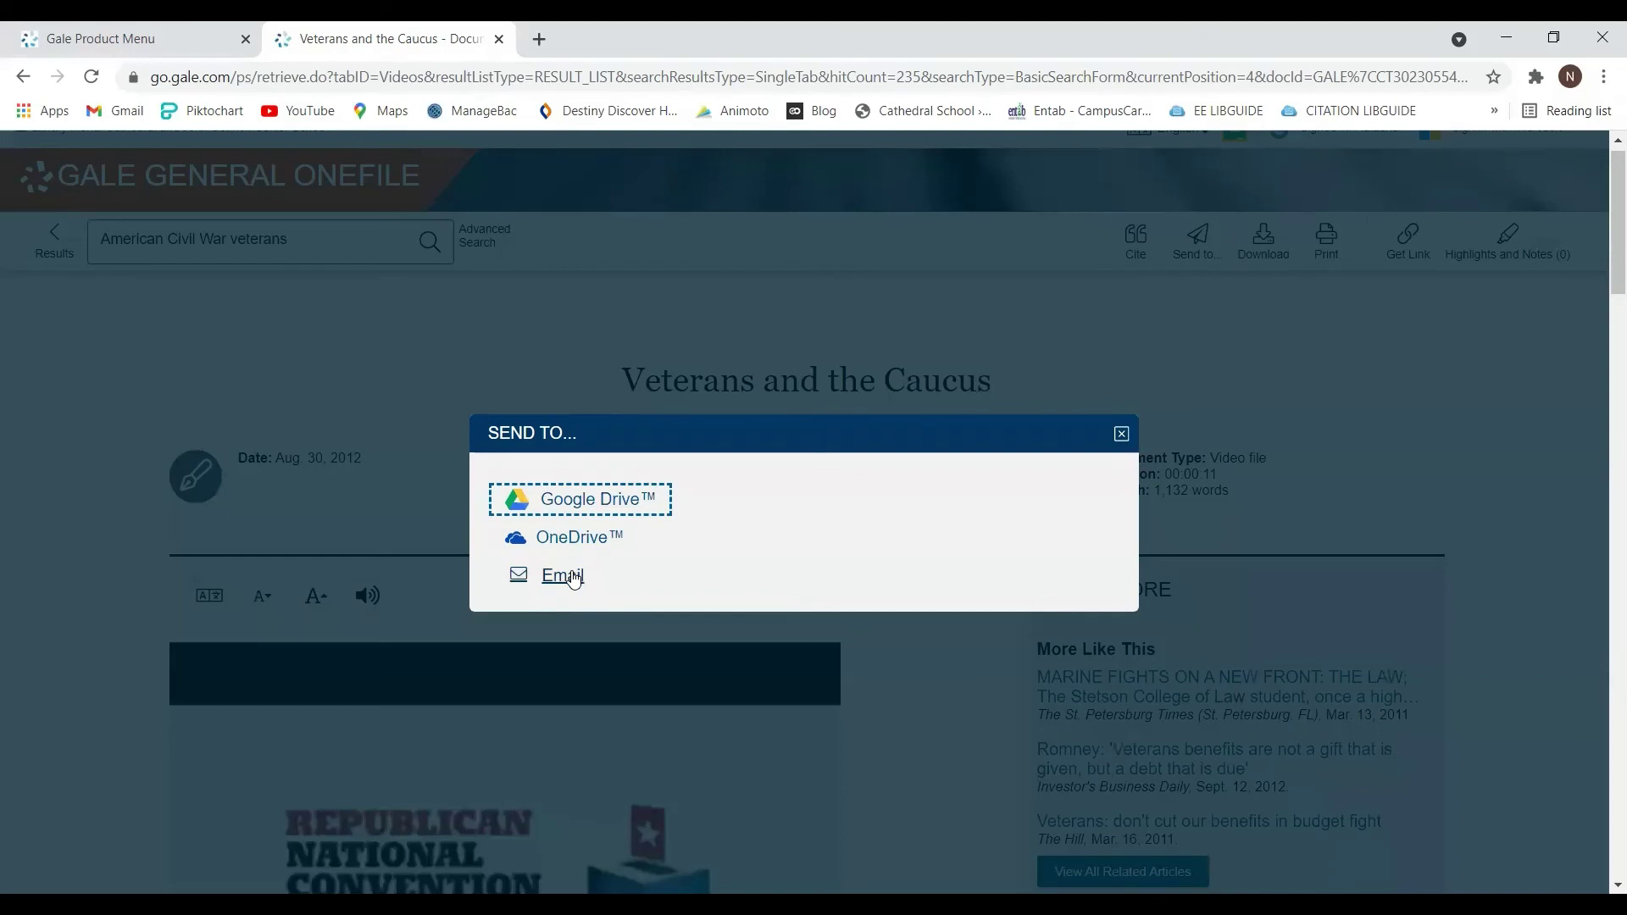
{"action": "left_click", "coordinate": [1122, 434]}
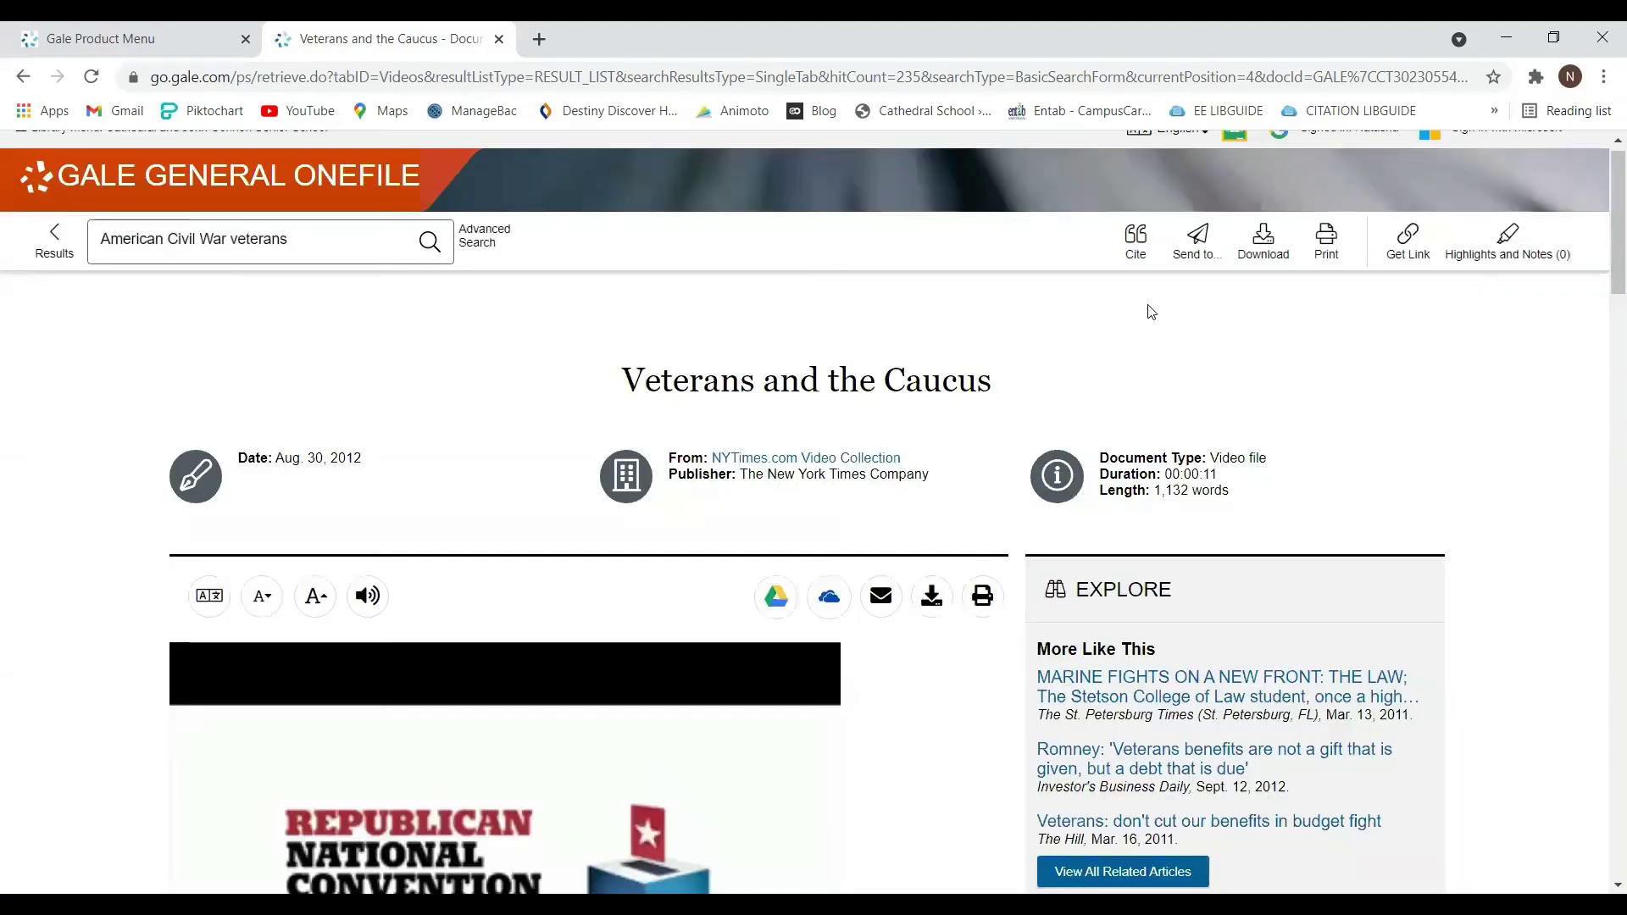
Open Citation Tools showing the MLA 8th Edition citation for 'Veterans and the Caucus'.
{"action": "left_click", "coordinate": [1136, 238]}
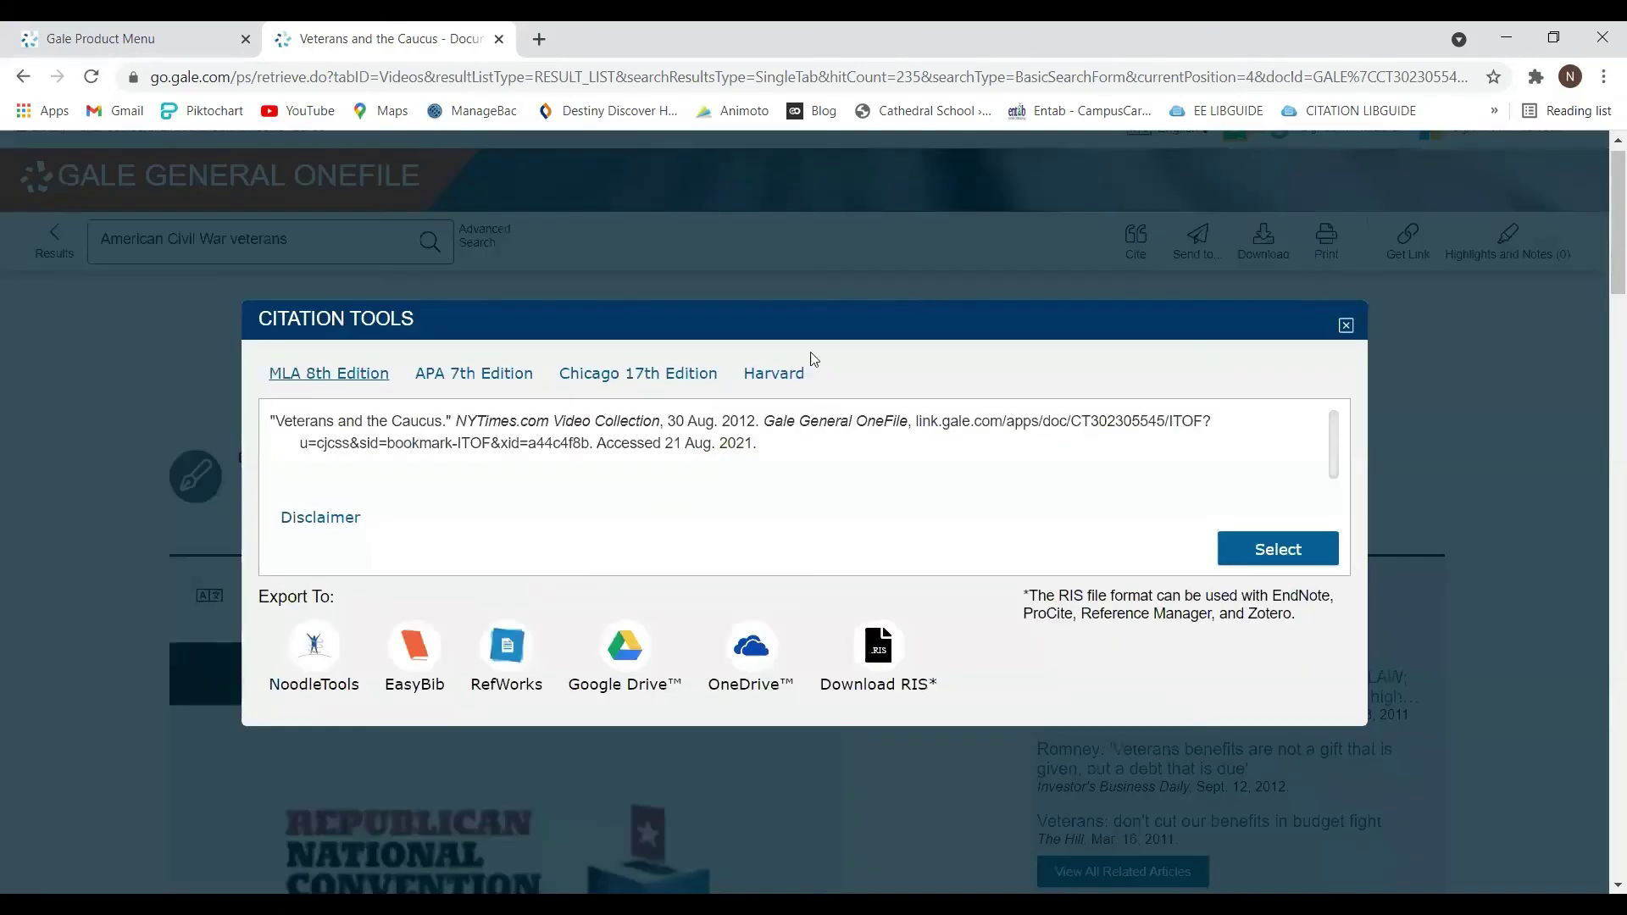